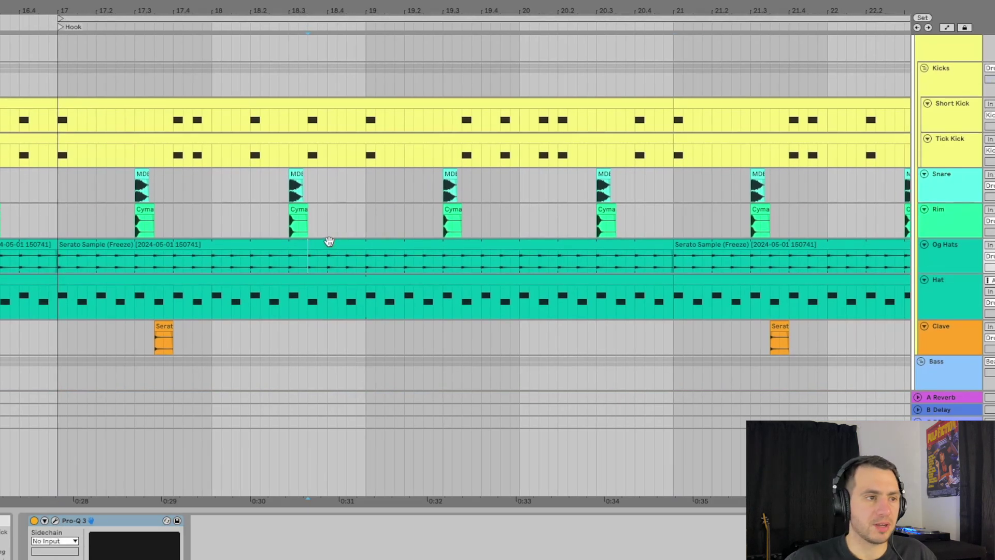
# Examine the waveform of the Og Hats audio clip at bar 17 and the Hat track's MIDI clip
pyautogui.scroll(1, 328, 241)
pyautogui.press('z')
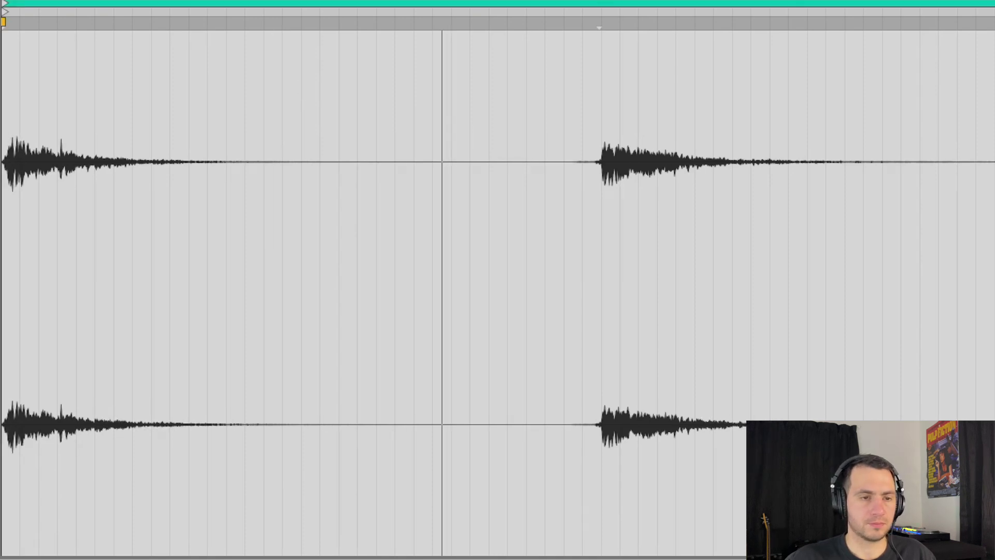
pyautogui.hotkey('shift', 'Tab')
pyautogui.doubleClick(463, 212)
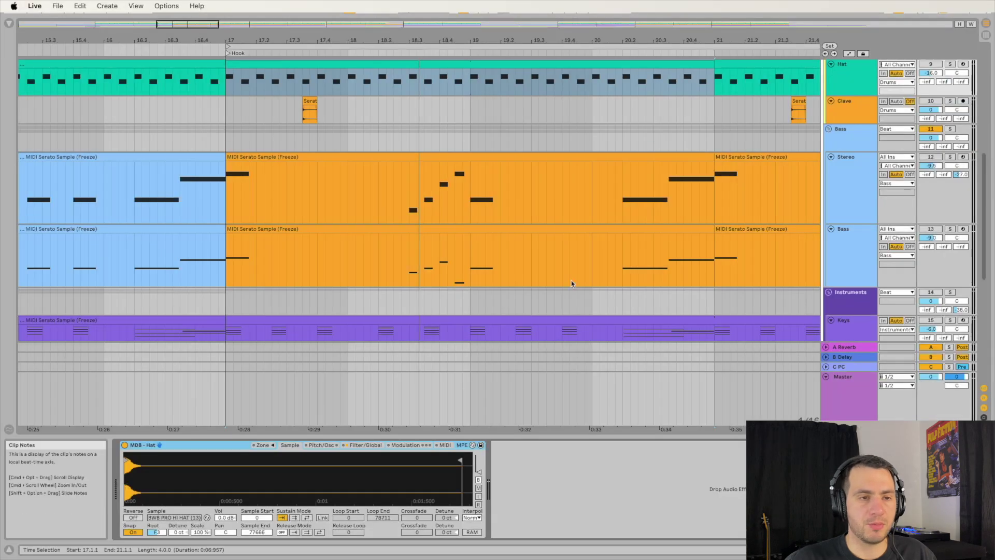
# Activate the Hat track and solo it for listening
pyautogui.scroll(5, 446, 207)
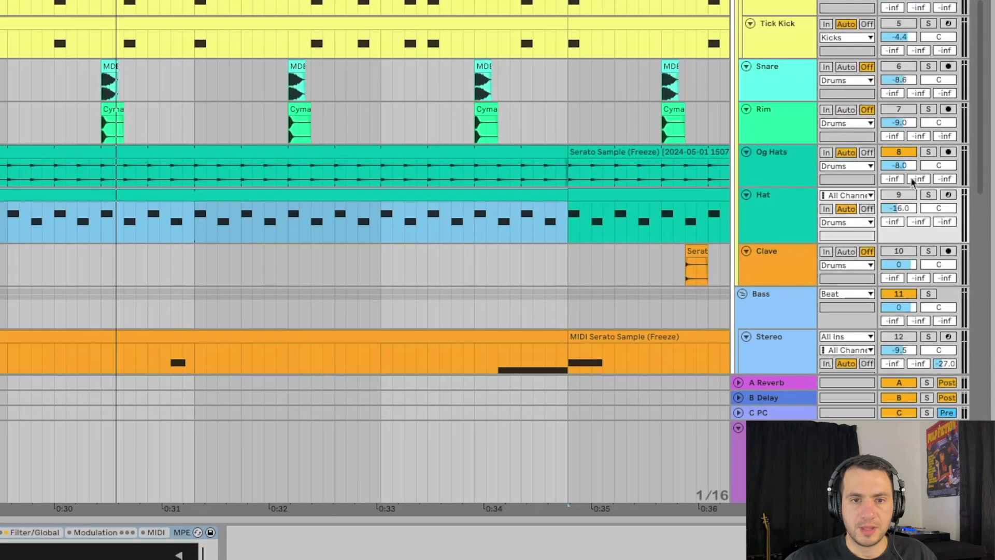
pyautogui.click(908, 195)
pyautogui.click(734, 182)
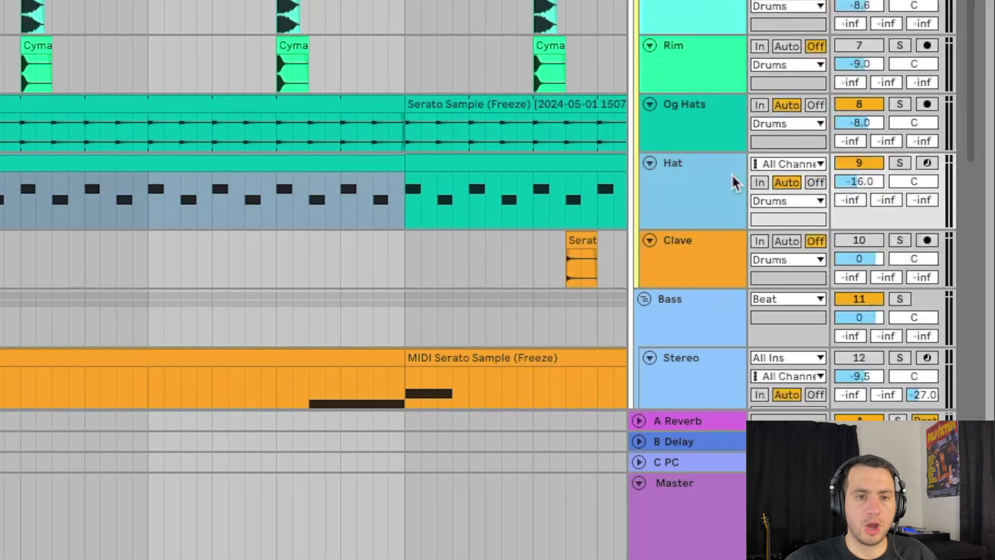
pyautogui.click(903, 164)
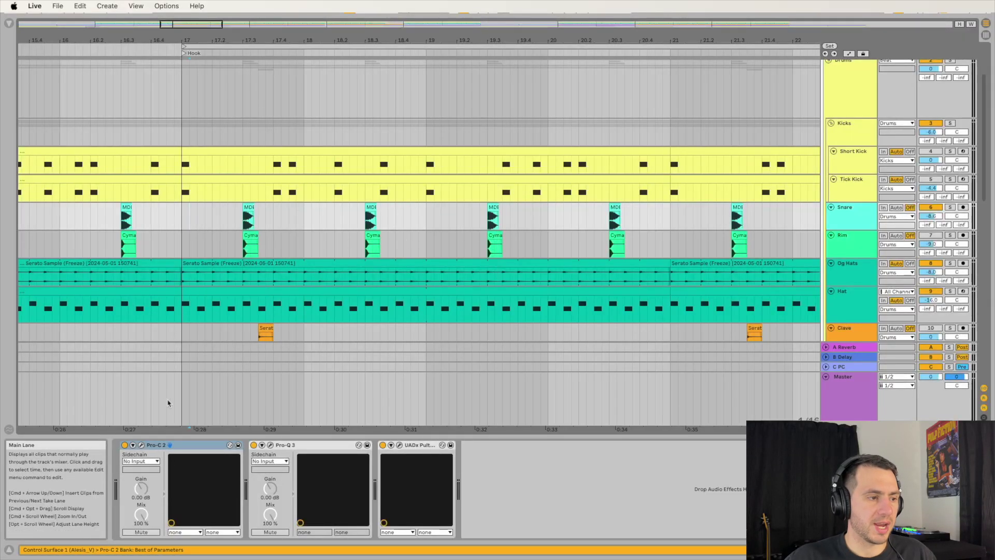
# Review the settings of the Pro-C 2, Pro-Q 3 and UADx Pultec EQP-1A plug-ins on the Snare track
pyautogui.click(141, 445)
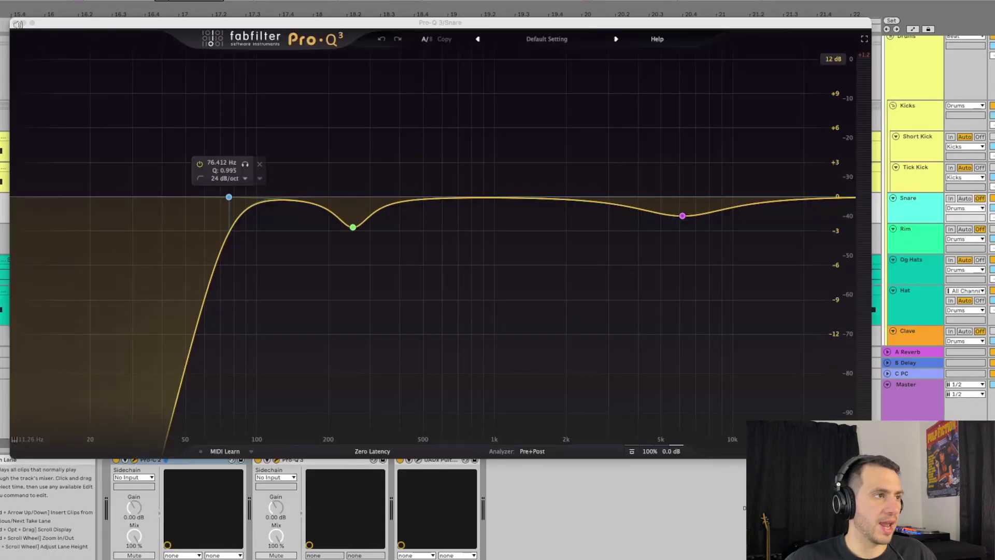
pyautogui.click(16, 22)
pyautogui.click(16, 24)
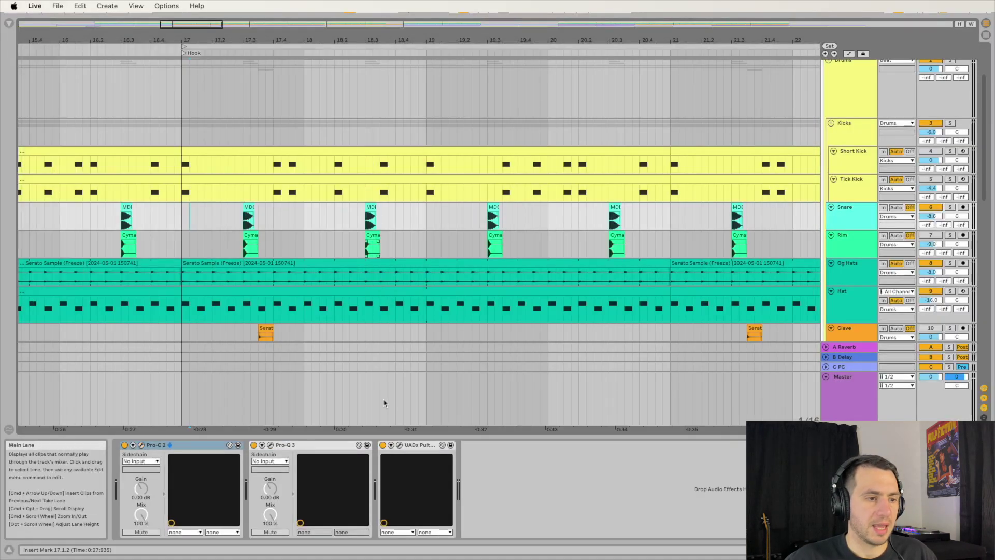
pyautogui.click(399, 444)
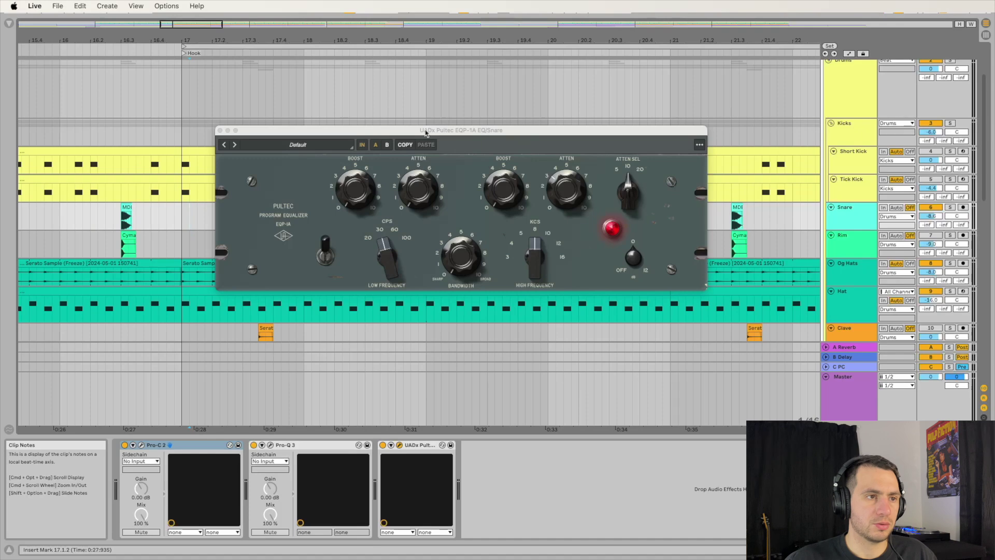
pyautogui.moveTo(425, 133); pyautogui.dragTo(463, 274)
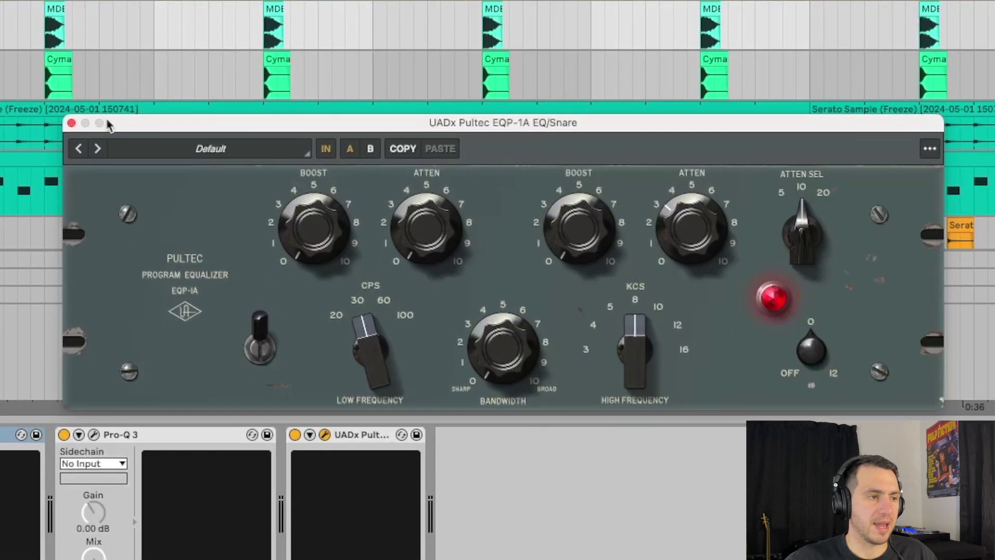
pyautogui.click(71, 124)
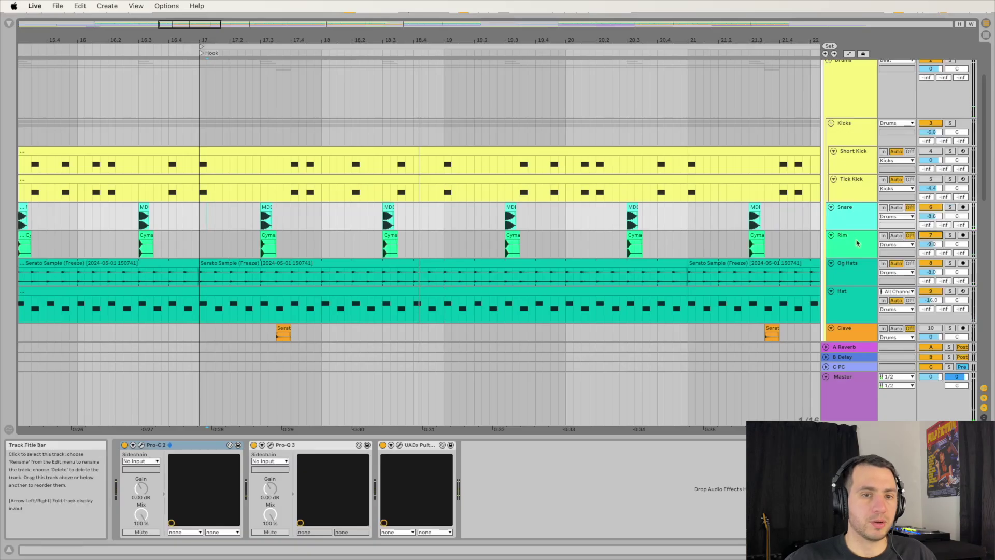
# Select the Rim track and audition its clips from the Hook at bar 17
pyautogui.click(856, 243)
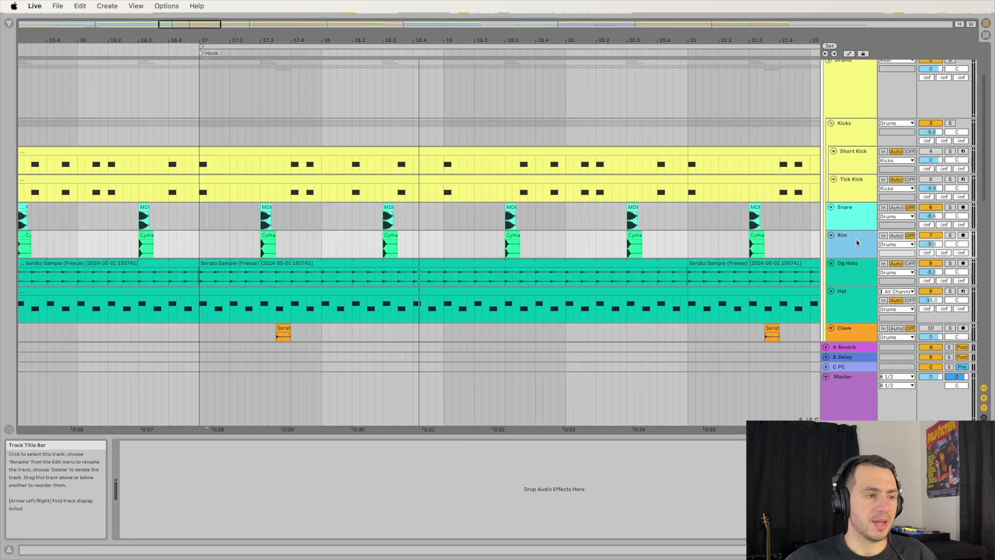
pyautogui.hscroll(-5, 698, 238)
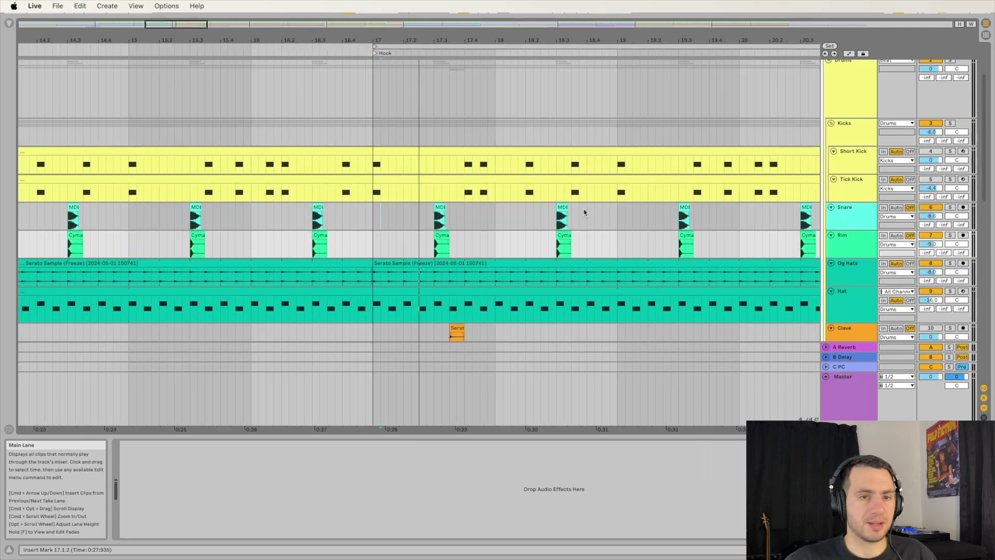
pyautogui.press('space')
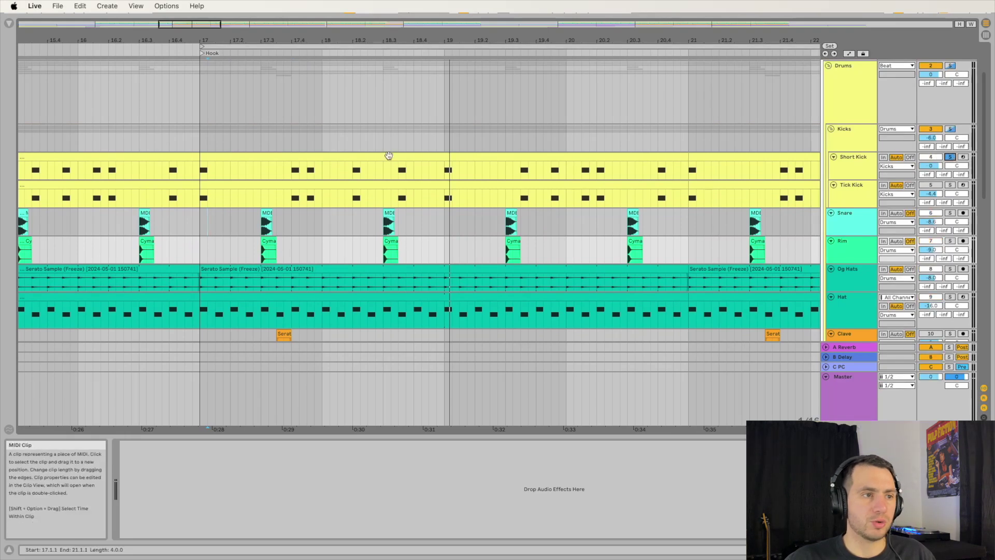
# Inspect the Short Kick clip, and activate and solo the Tick Kick track to audition its four-bar clip
pyautogui.doubleClick(324, 156)
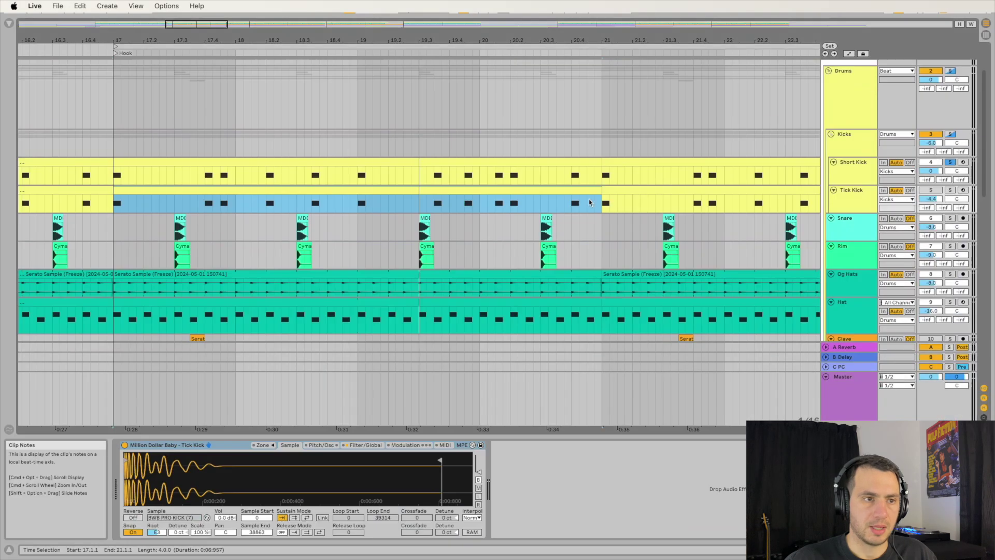
pyautogui.click(950, 190)
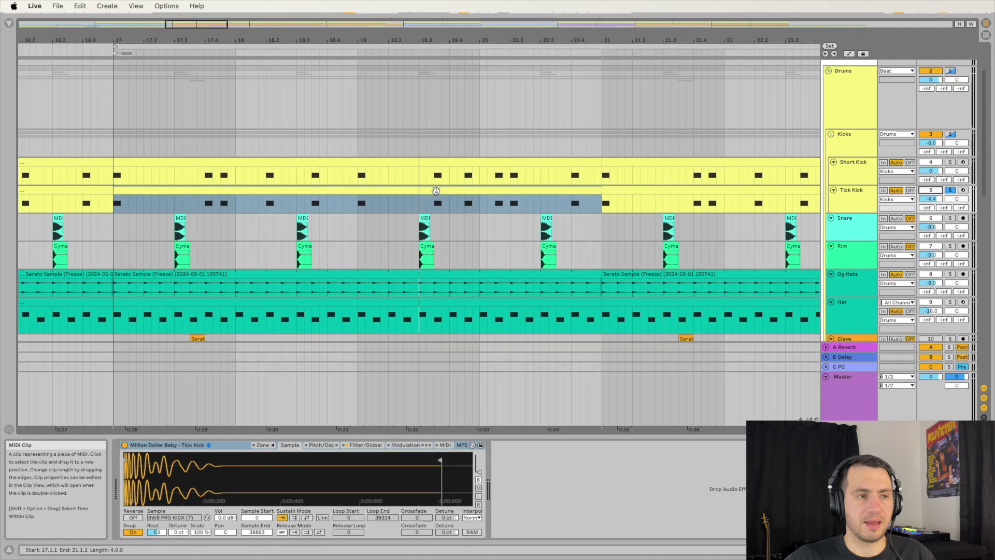
pyautogui.doubleClick(435, 191)
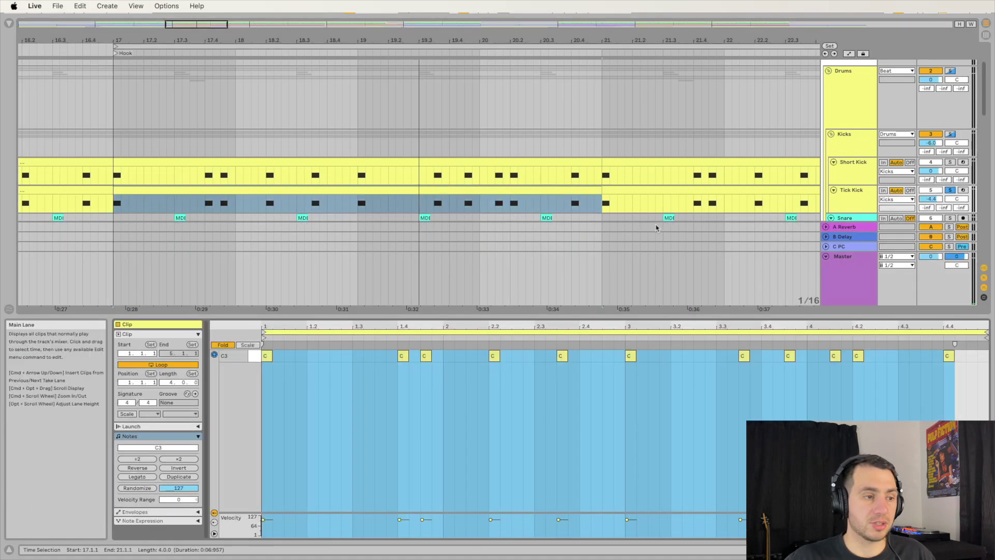
pyautogui.press('space')
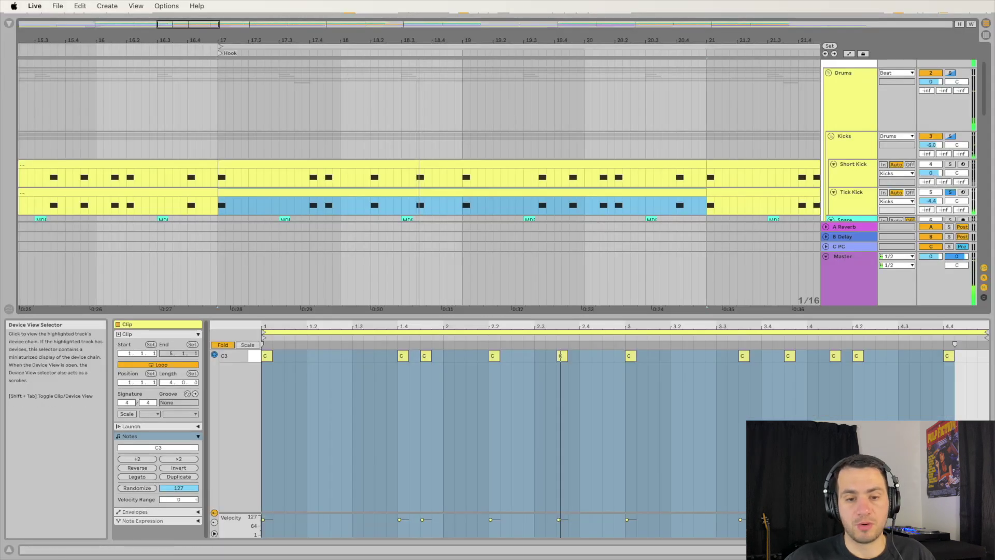
pyautogui.hotkey('shift', 'Tab')
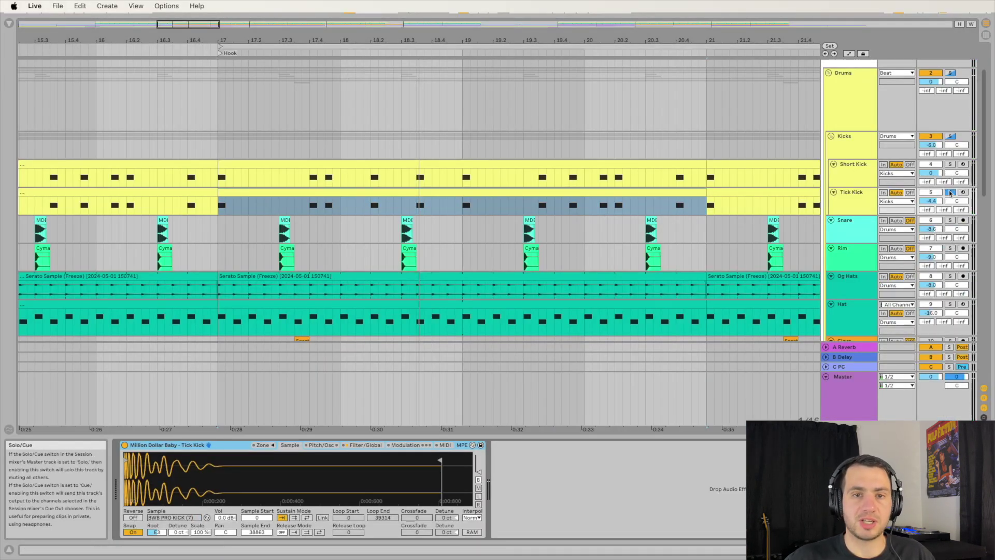
# Unsolo the Tick Kick track and review the kHs Distortion settings on the Kicks group
pyautogui.click(950, 192)
pyautogui.click(837, 154)
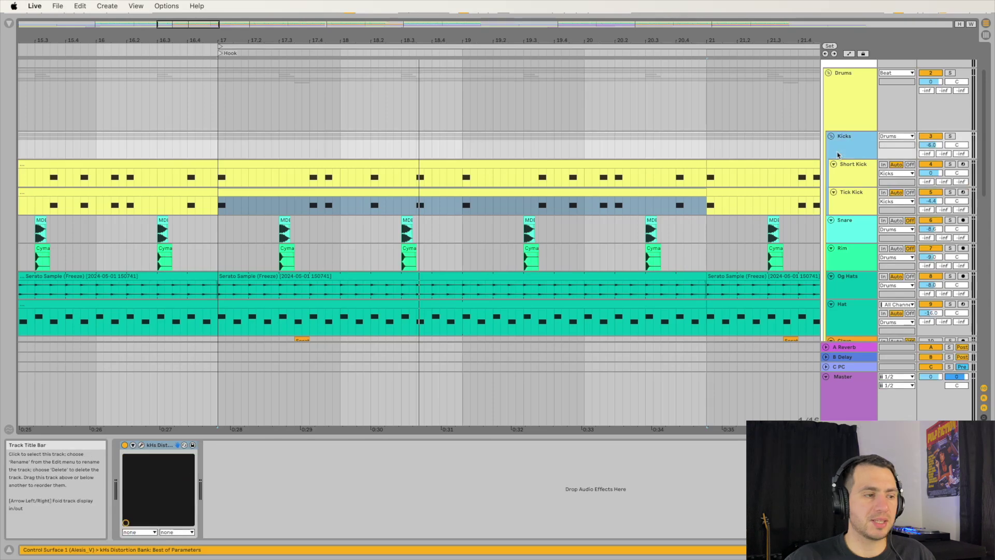
pyautogui.click(142, 445)
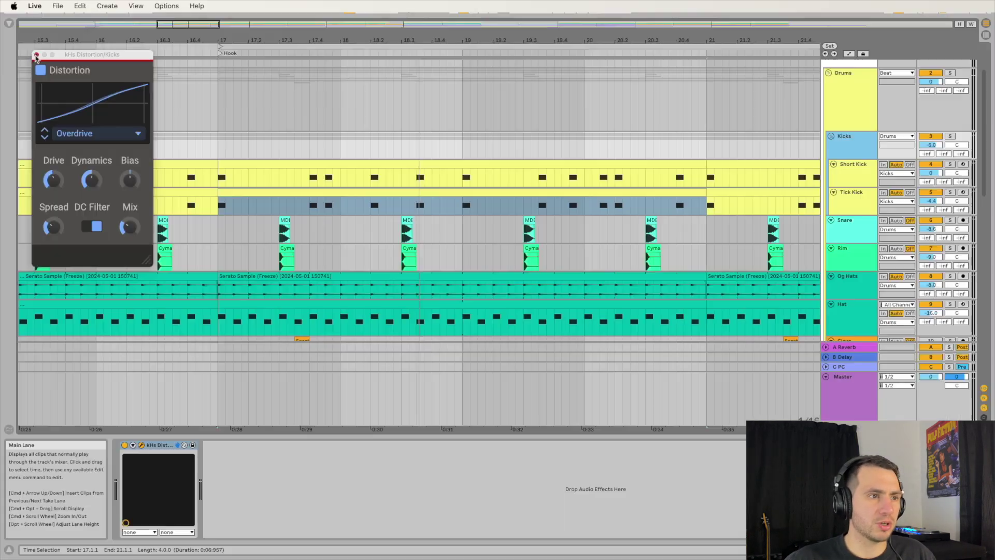
pyautogui.click(41, 45)
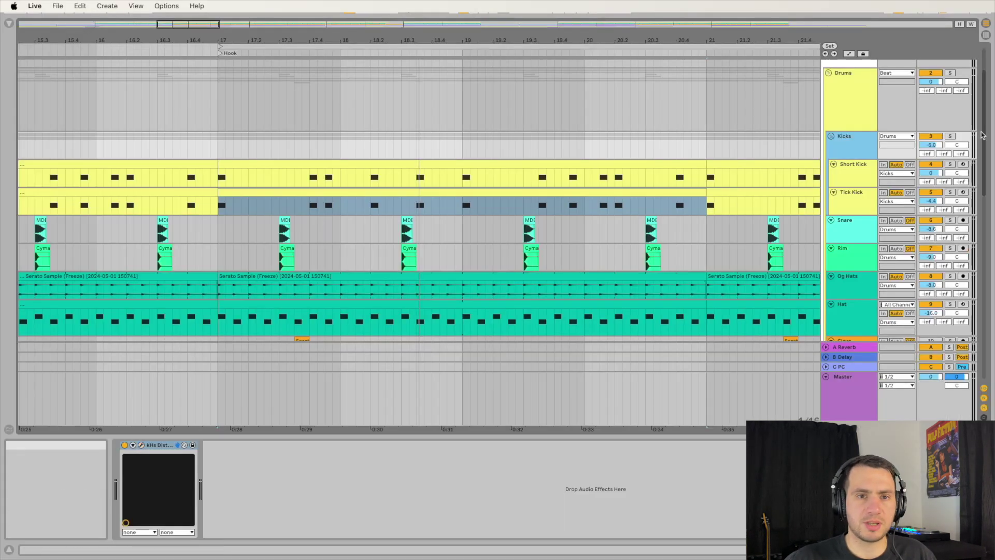
# Audition the Kicks group in solo and the unsoloed drums together over the Hook section
pyautogui.click(949, 136)
pyautogui.press('space')
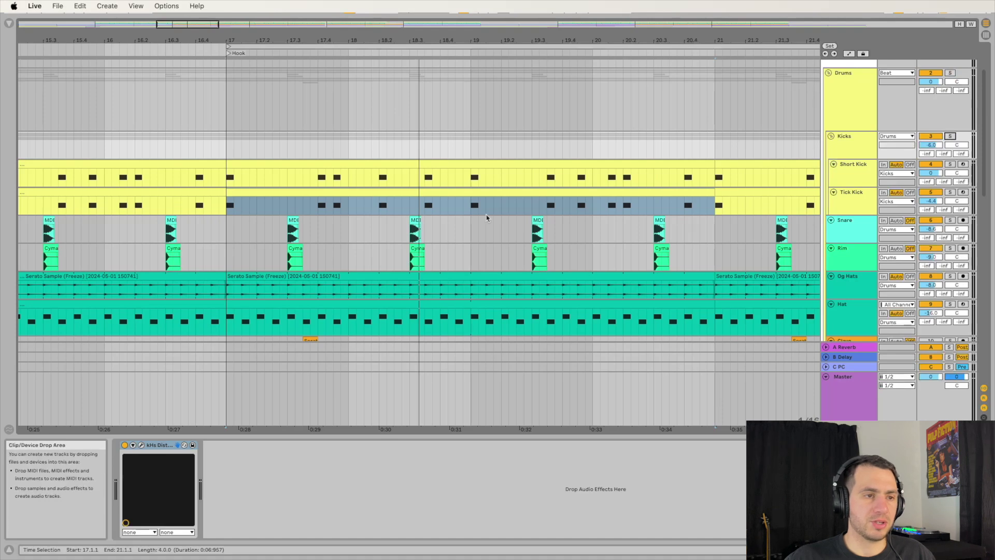
pyautogui.scroll(1, 486, 217)
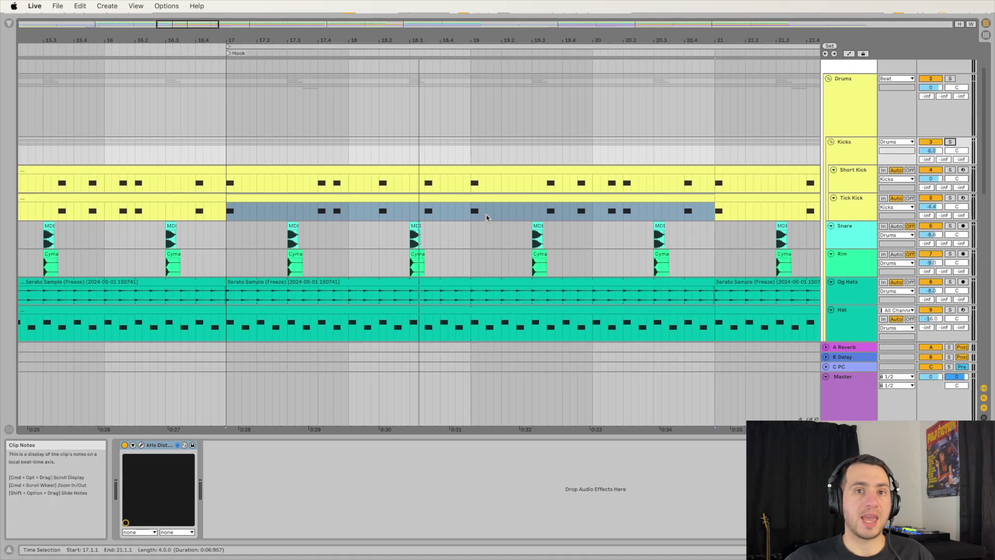
pyautogui.click(487, 217)
pyautogui.press('space')
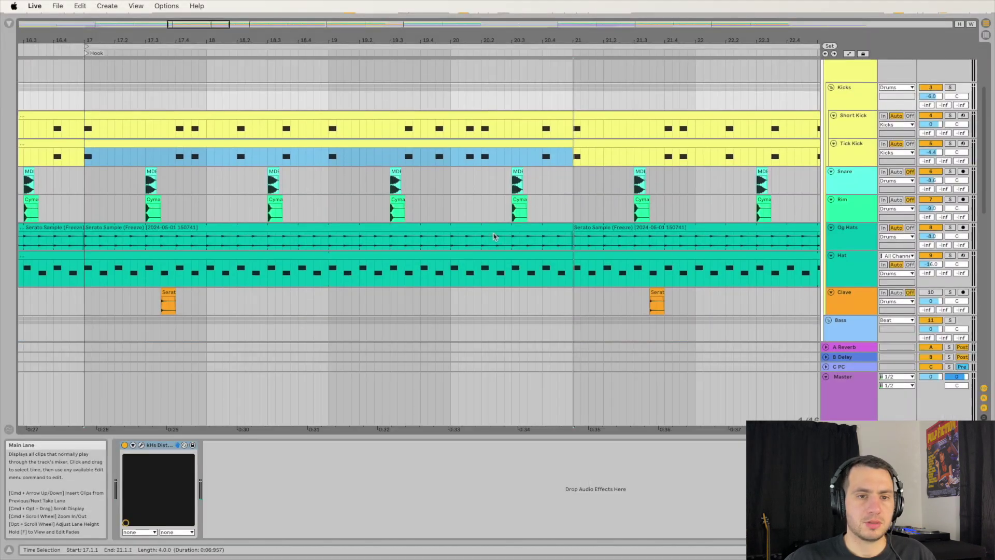
# Shorten the first Clave clip after bar 17 by trimming its end to just past 17.3.4
pyautogui.scroll(-1, 493, 237)
pyautogui.hscroll(-5, 494, 237)
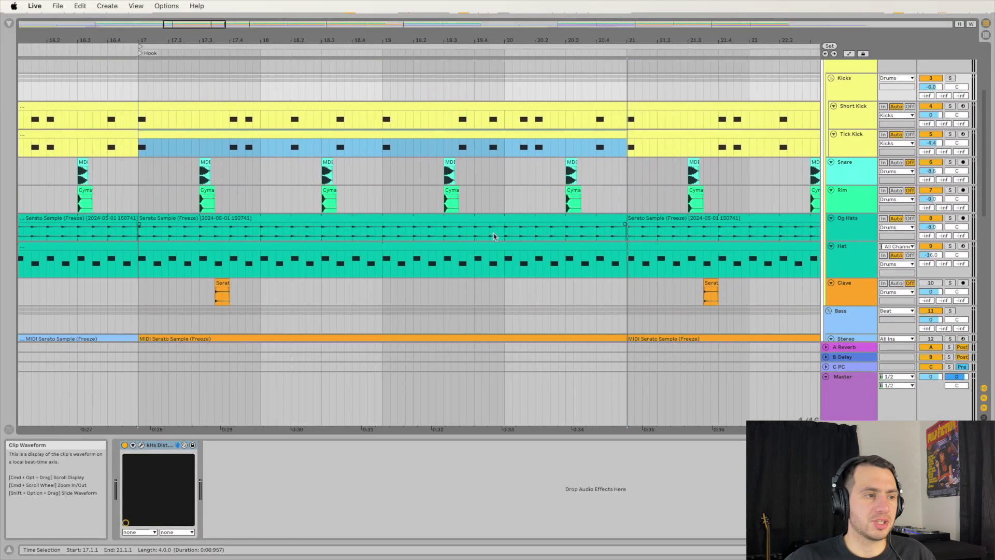
pyautogui.click(842, 296)
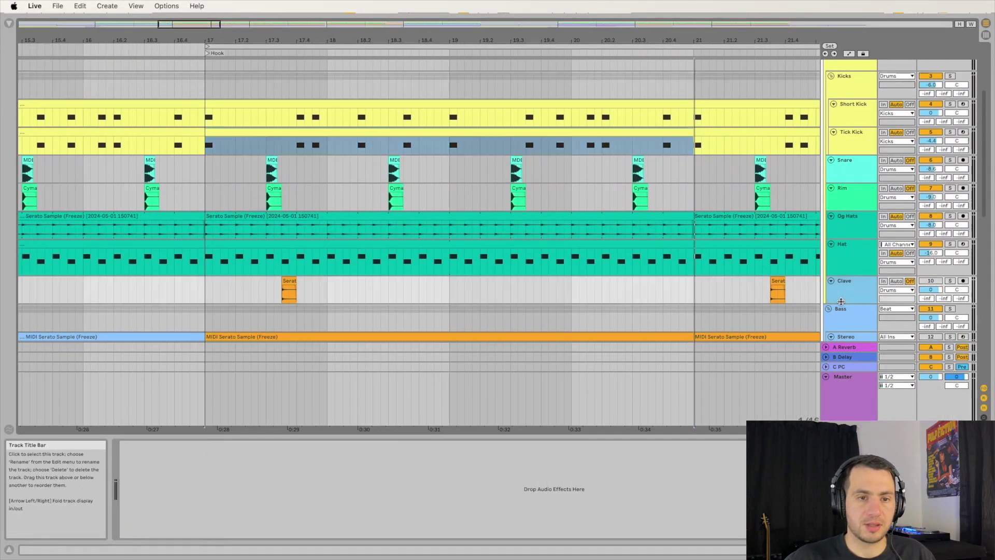
pyautogui.scroll(-2, 568, 259)
pyautogui.moveTo(277, 39); pyautogui.dragTo(394, 39)
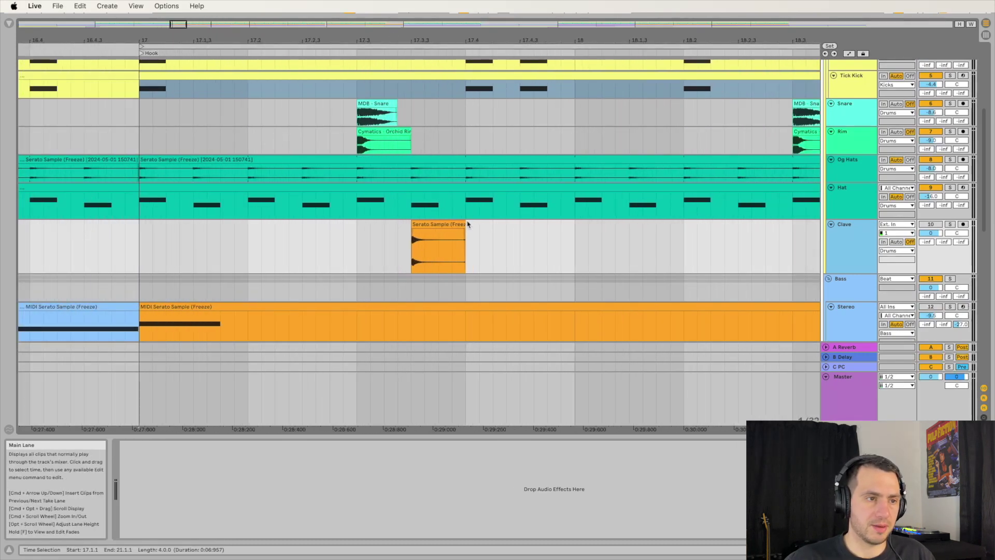
pyautogui.moveTo(465, 231); pyautogui.dragTo(451, 230)
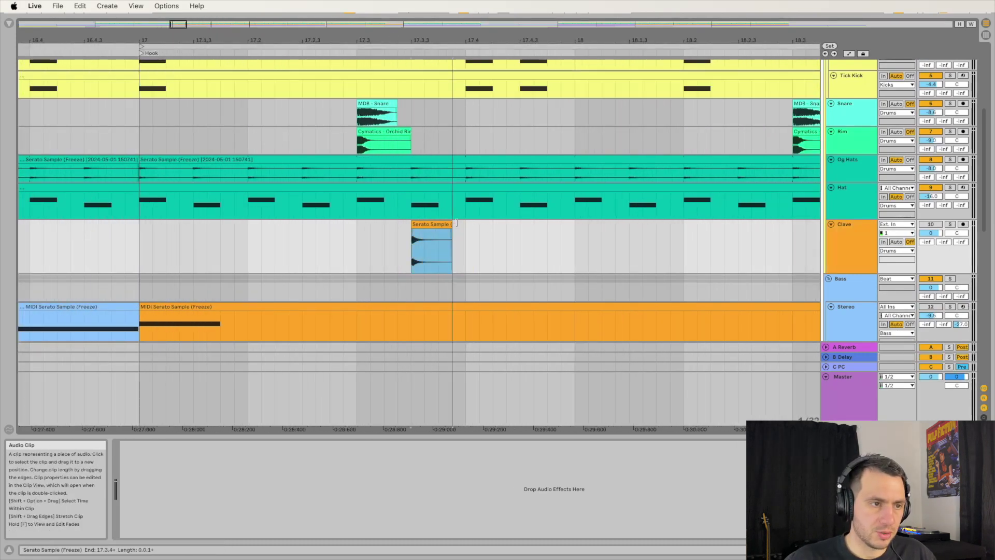
# Activate the Clave track and audition its trimmed clip in solo
pyautogui.click(931, 225)
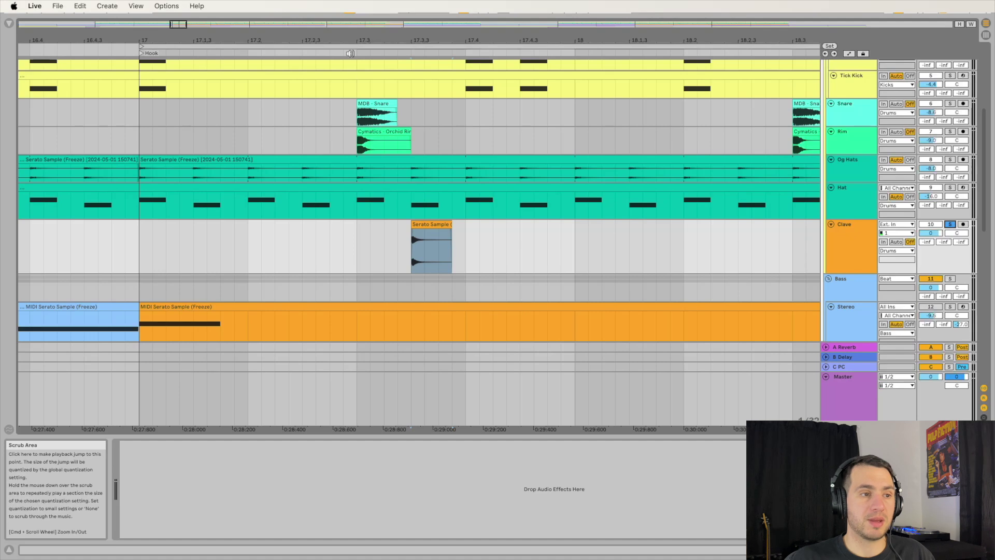
pyautogui.scroll(3, 470, 150)
pyautogui.hscroll(-2, 470, 151)
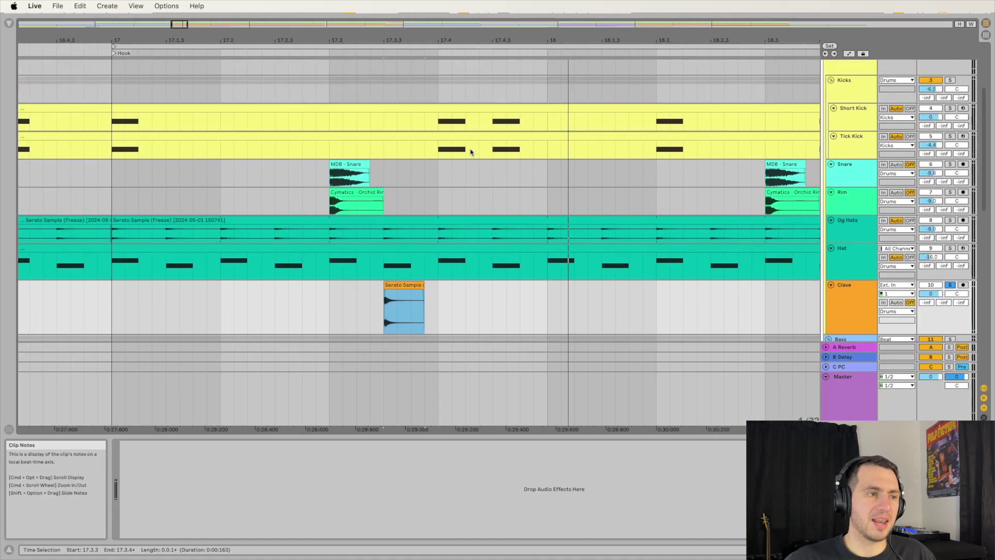
pyautogui.click(949, 286)
# Play the full drum arrangement from the Hook locator
pyautogui.moveTo(271, 39); pyautogui.dragTo(270, 16)
pyautogui.moveTo(375, 40); pyautogui.dragTo(239, 24)
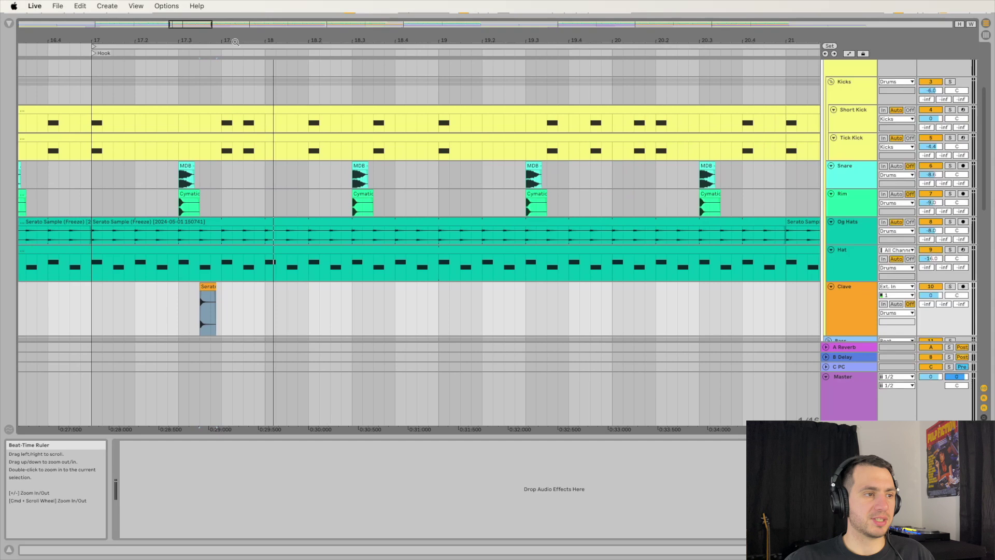
pyautogui.doubleClick(95, 54)
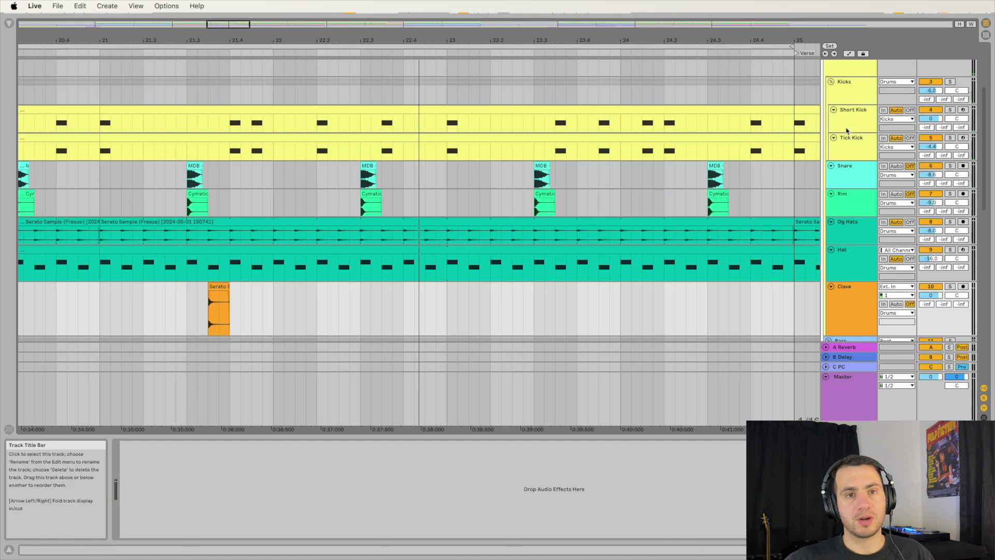
# Review the Pro-C 2 compressor settings on the Drums group
pyautogui.scroll(3, 835, 132)
pyautogui.click(837, 126)
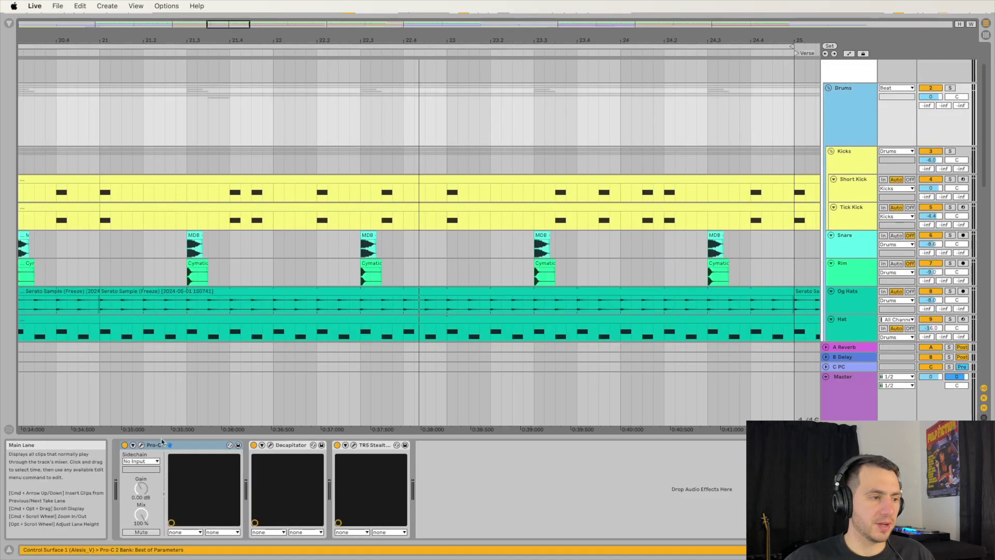
pyautogui.click(142, 446)
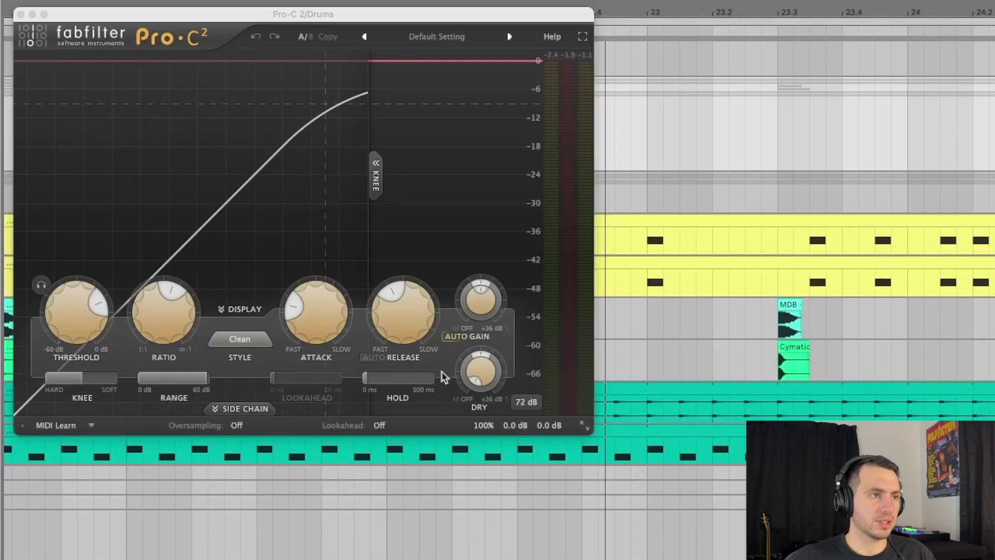
pyautogui.click(18, 14)
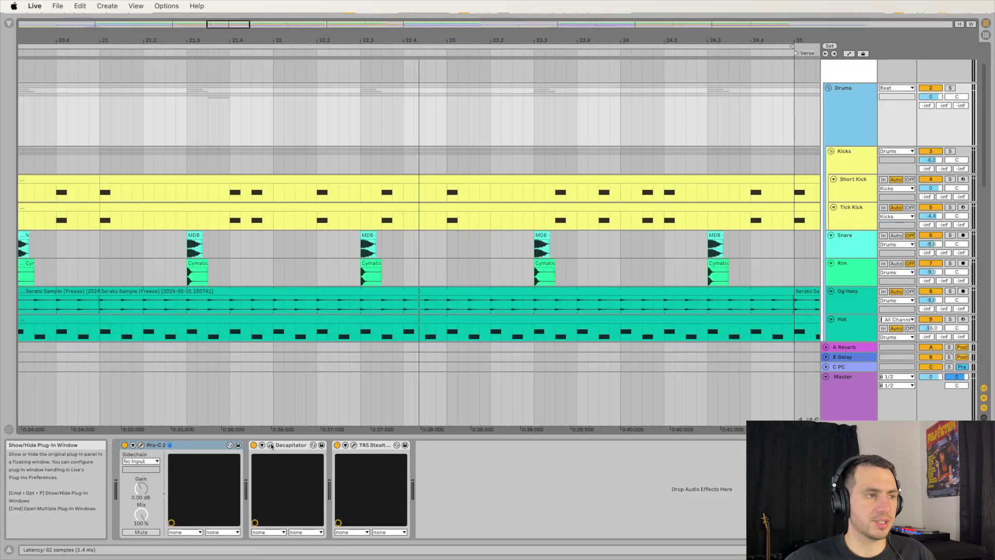
# Review the Decapitator and TRS Stealth Limiter settings on the Drums group
pyautogui.click(270, 445)
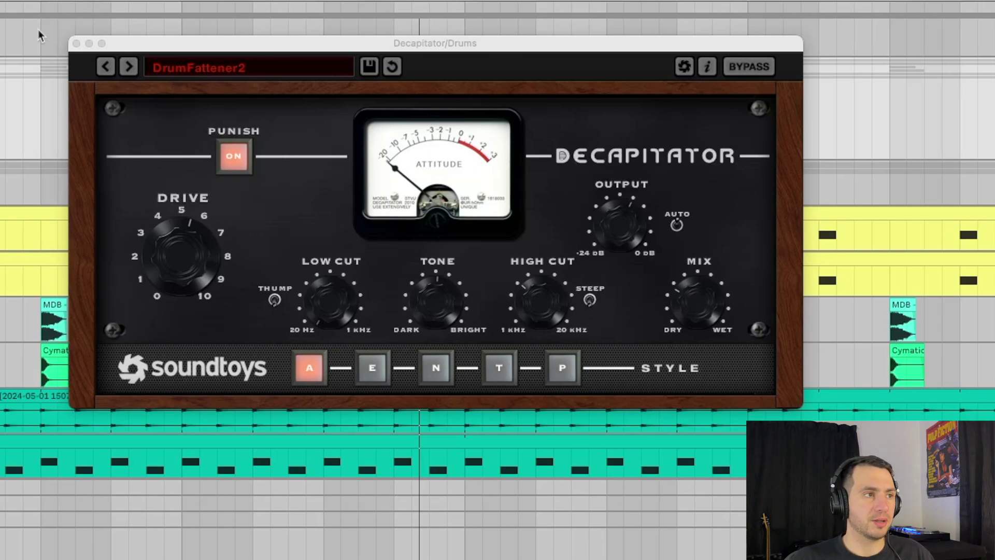
pyautogui.click(76, 43)
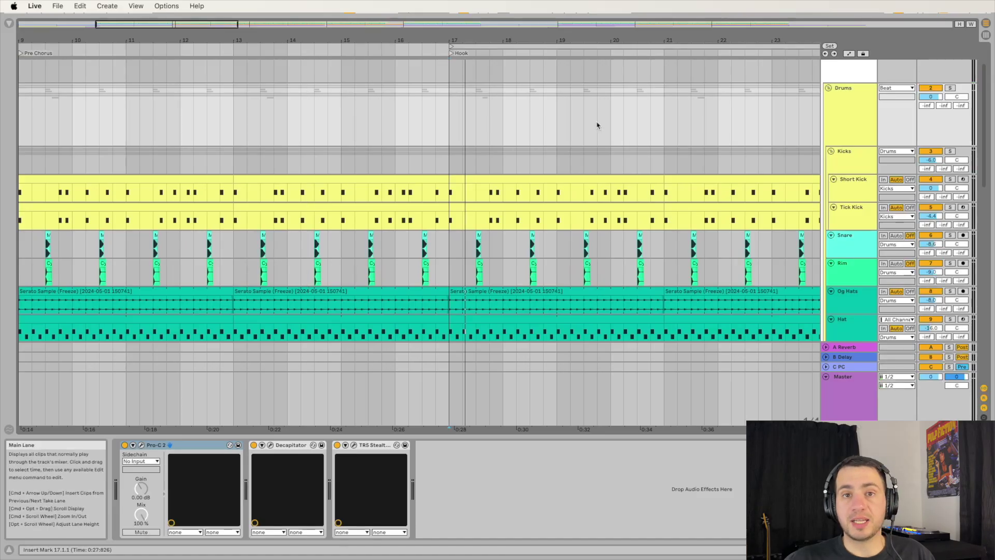
pyautogui.hscroll(5, 597, 126)
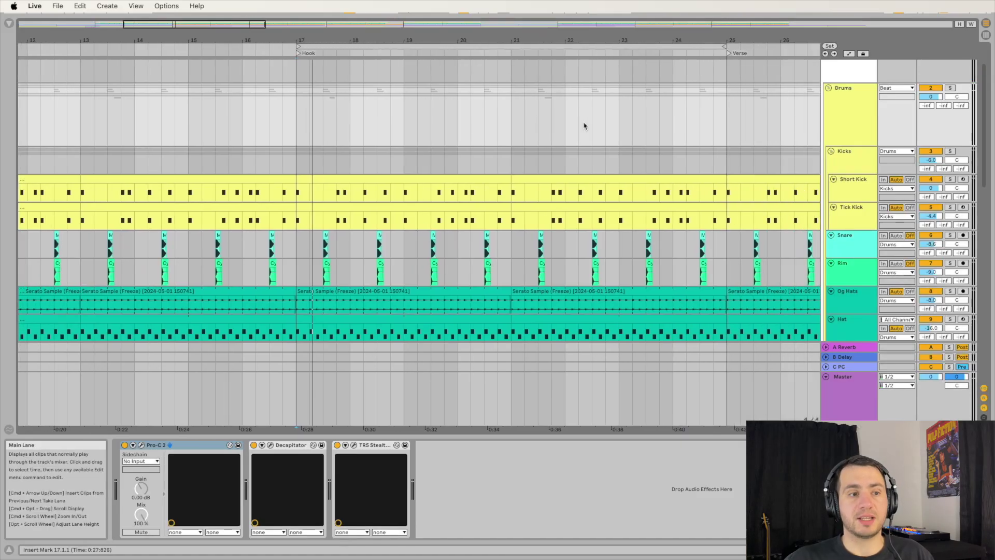
pyautogui.click(354, 445)
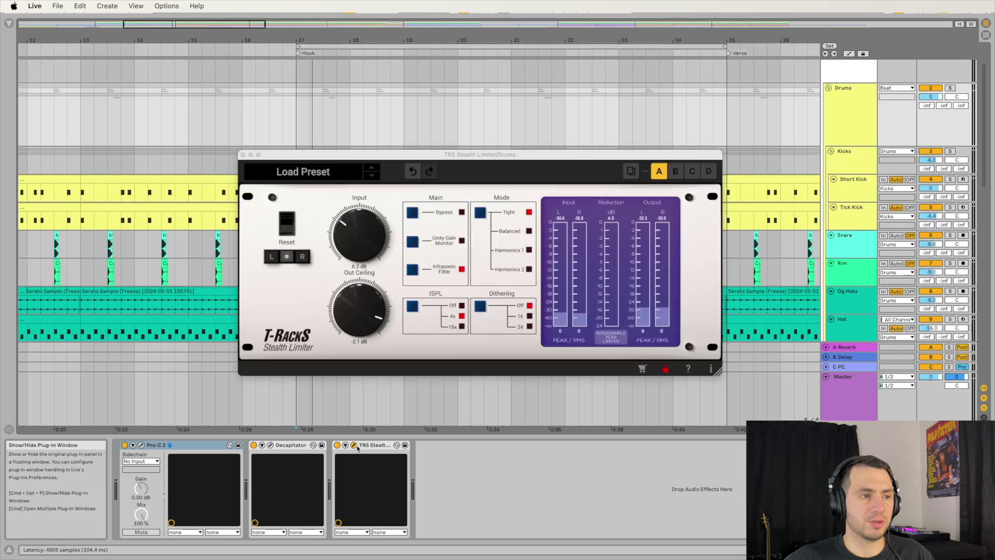
pyautogui.click(242, 155)
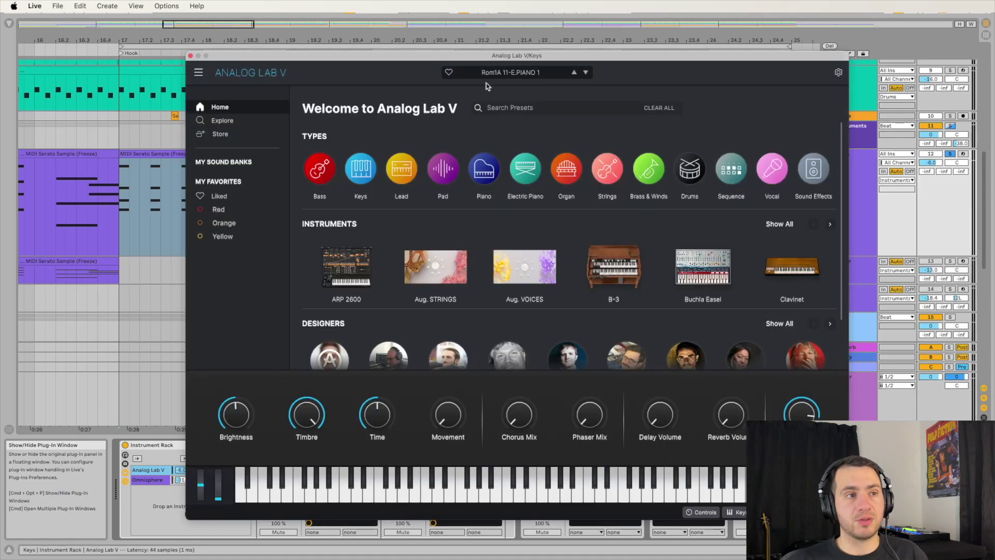
# Review Analog Lab V and its Pro-Q 3 on the Keys track and audition the keys clip in the Hook
pyautogui.click(190, 56)
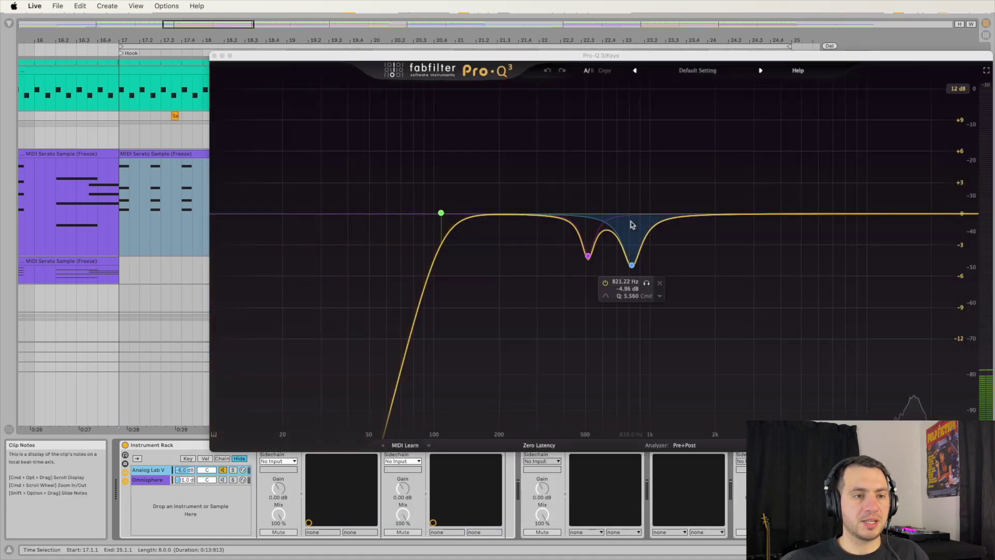
pyautogui.click(214, 56)
pyautogui.hscroll(2, 581, 193)
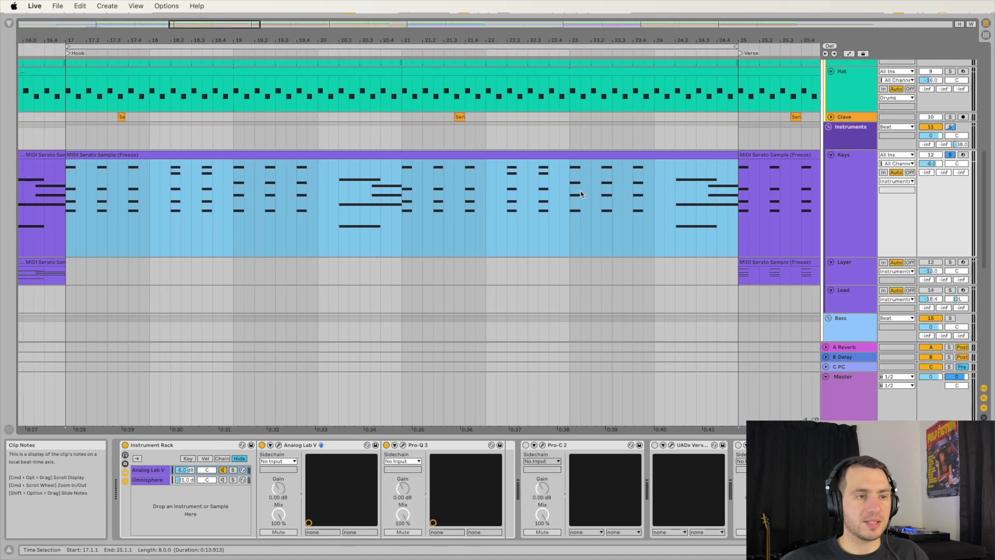
pyautogui.hscroll(-10, 583, 194)
pyautogui.hscroll(5, 583, 194)
pyautogui.hscroll(10, 582, 194)
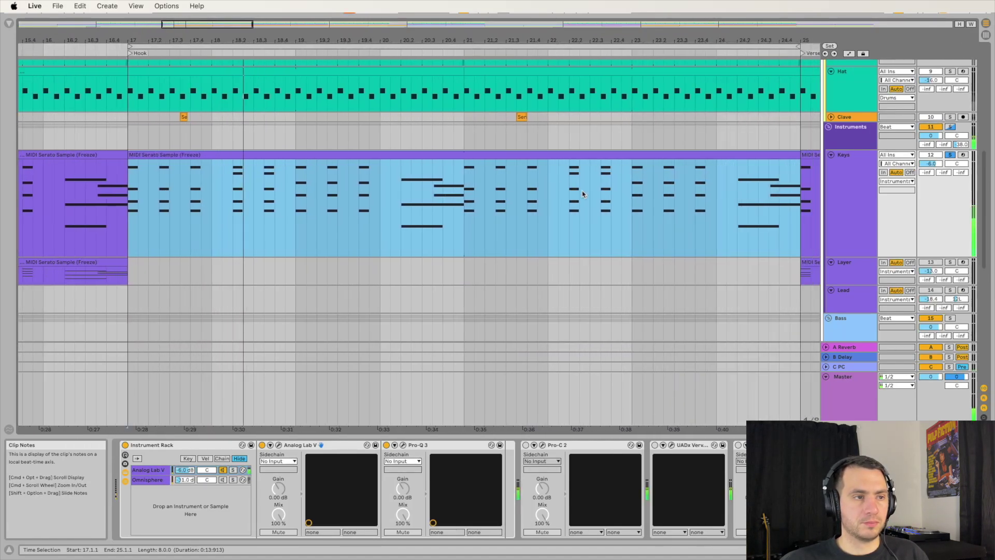
pyautogui.scroll(1, 583, 194)
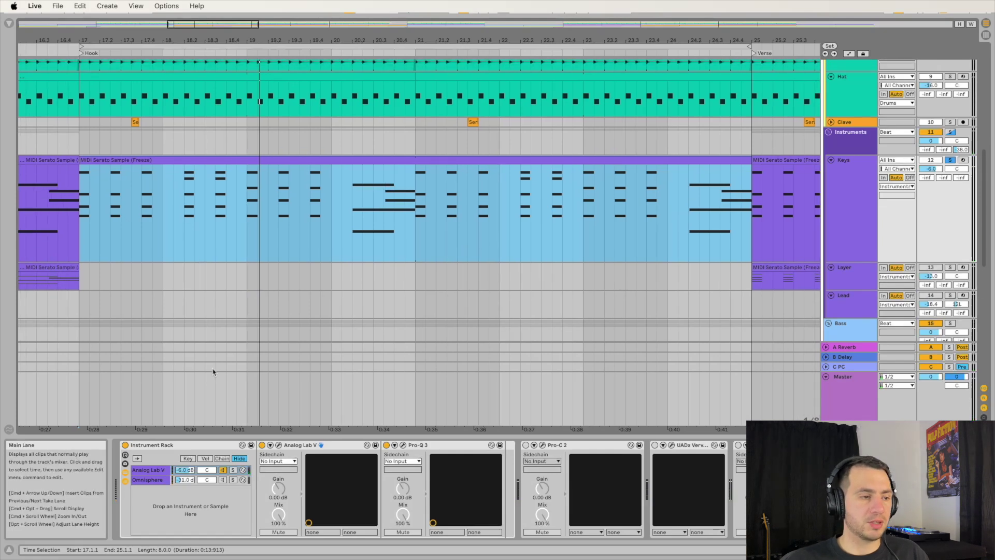
# Switch the Keys instrument rack from the Analog Lab V chain to the Omnisphere chain and review the Omnisphere patch
pyautogui.click(150, 479)
pyautogui.click(223, 469)
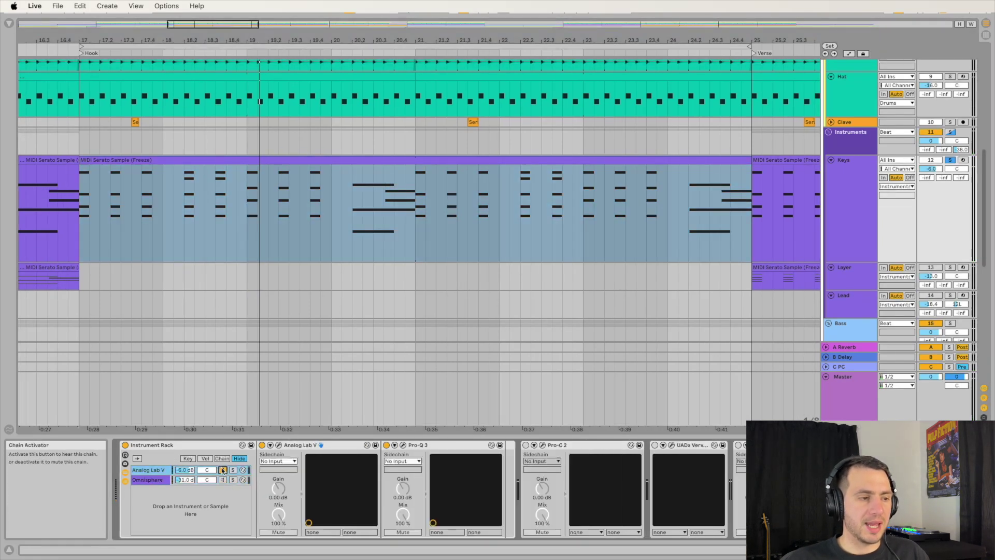
pyautogui.click(222, 480)
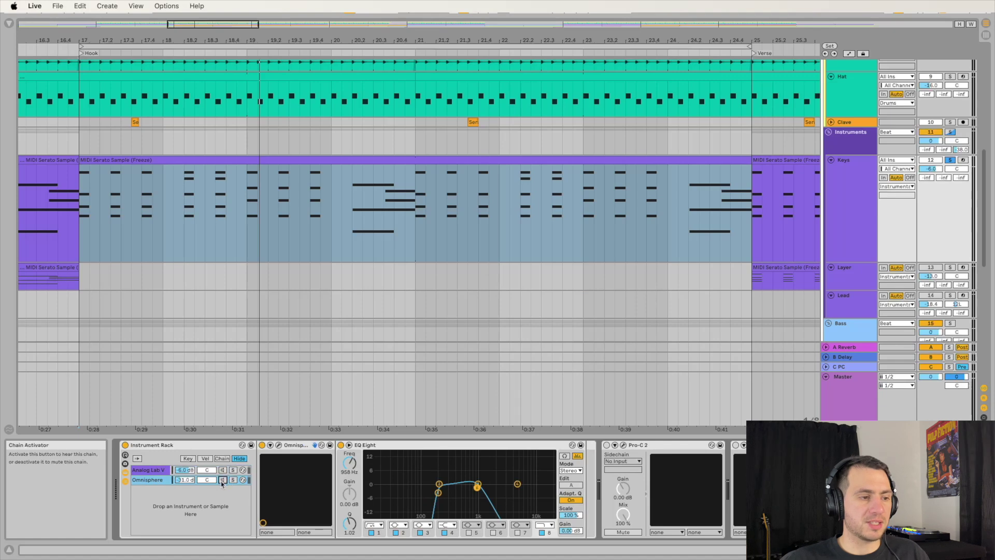
pyautogui.click(279, 445)
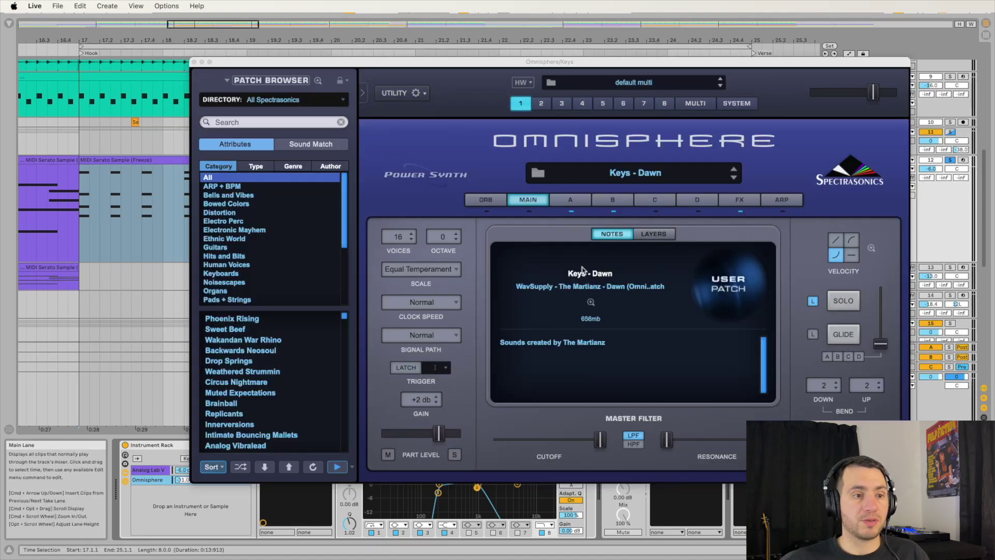
pyautogui.click(195, 63)
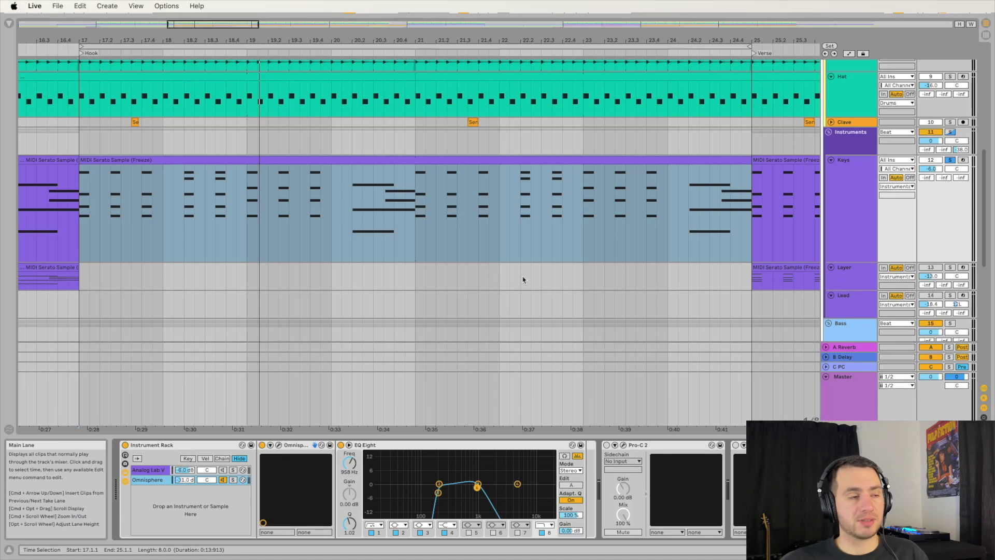
# Reactivate the Analog Lab V chain alongside Omnisphere and play the layered keys from the Hook
pyautogui.hscroll(-10, 522, 280)
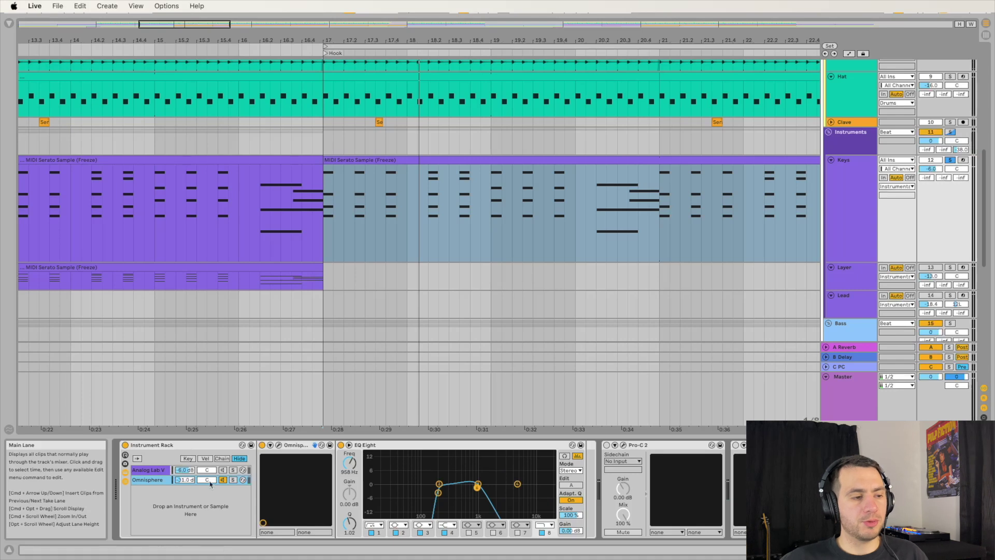
pyautogui.click(227, 471)
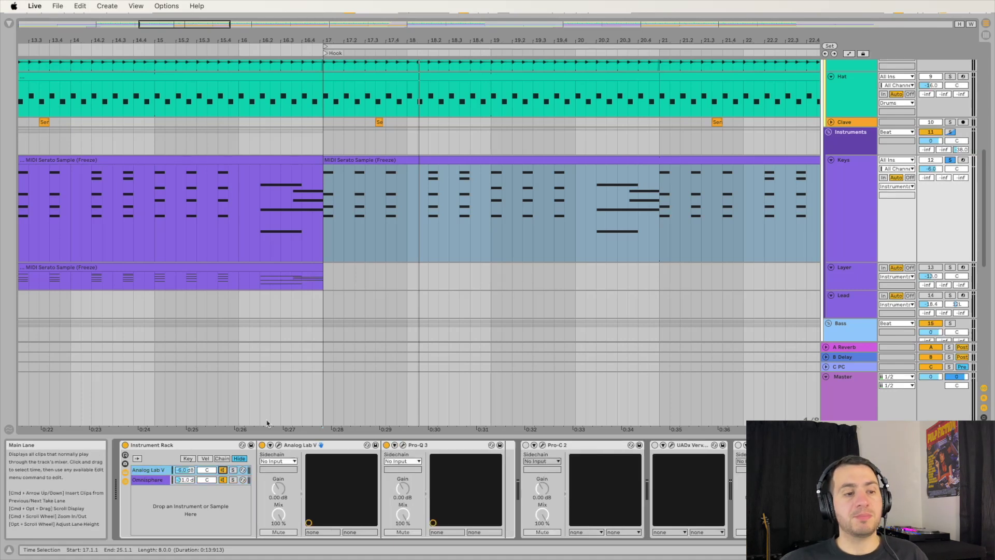
pyautogui.hscroll(3, 332, 395)
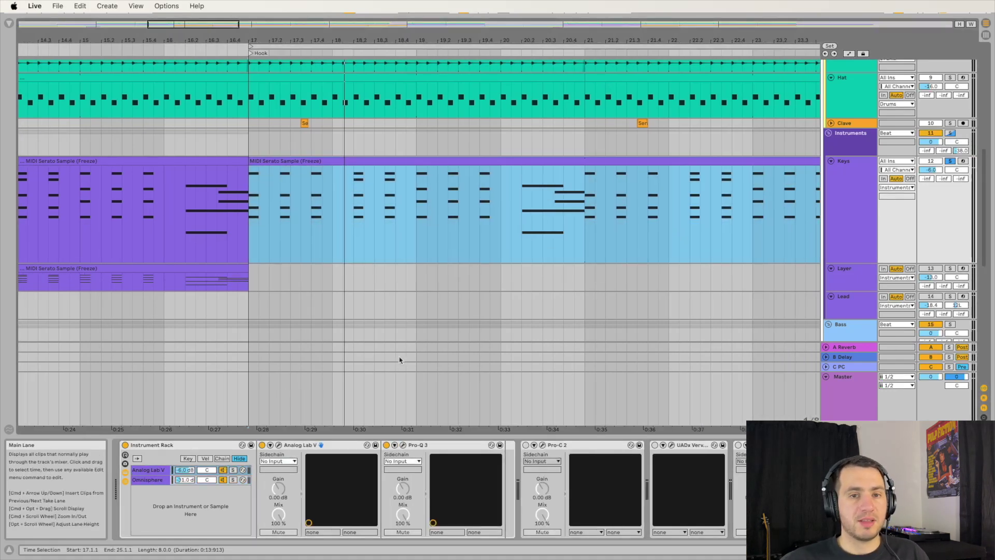
pyautogui.press('space')
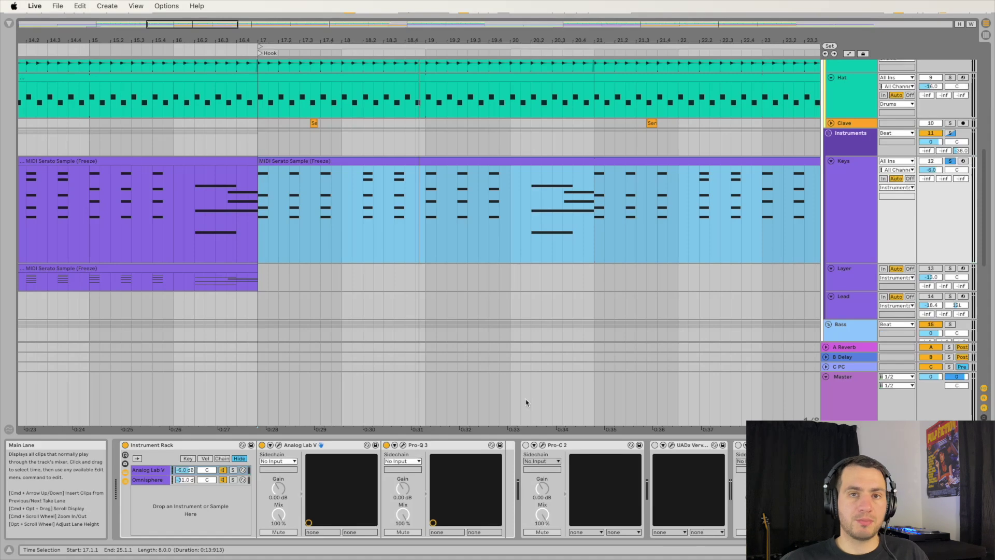
# Activate Pro-C 2, UADx Verve Analog Machines and the second Pro-Q 3 on the Keys track and review their settings
pyautogui.hscroll(1, 526, 402)
pyautogui.hscroll(1, 525, 447)
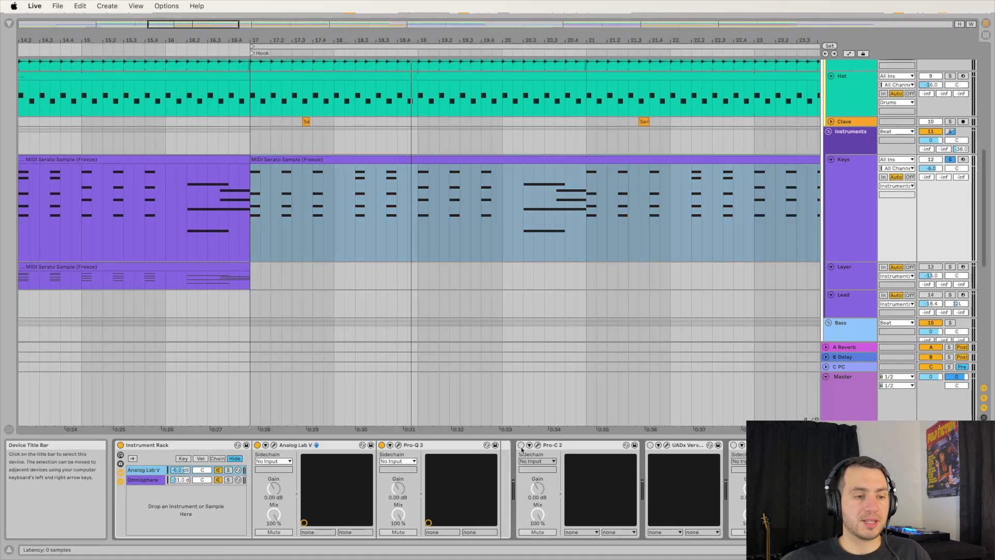
pyautogui.click(537, 445)
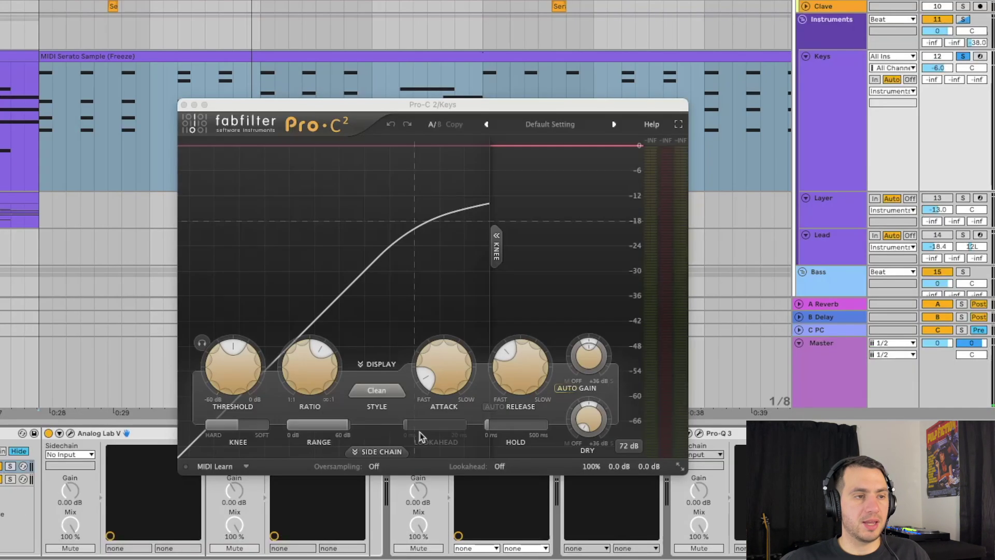
pyautogui.click(184, 105)
pyautogui.click(656, 446)
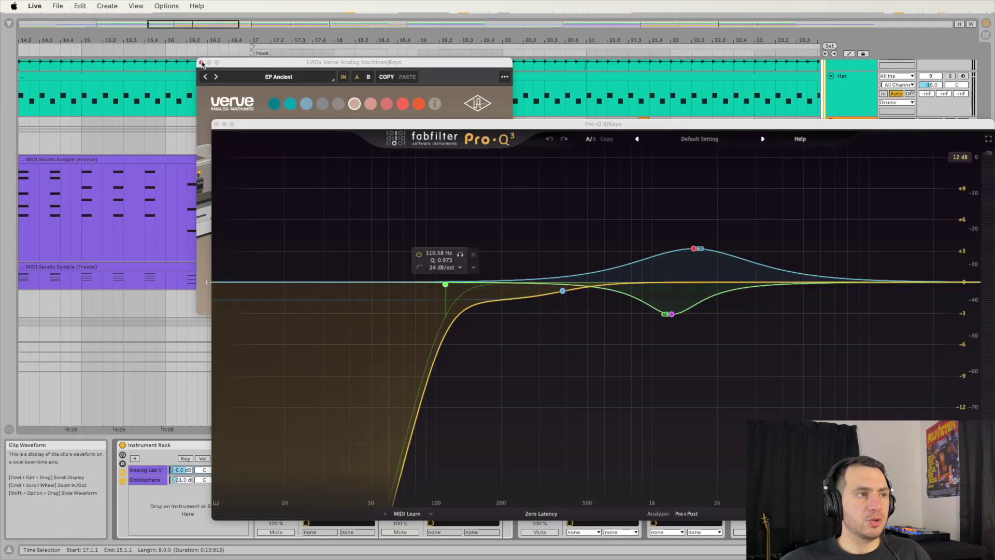
pyautogui.click(202, 62)
pyautogui.moveTo(456, 124); pyautogui.dragTo(325, 76)
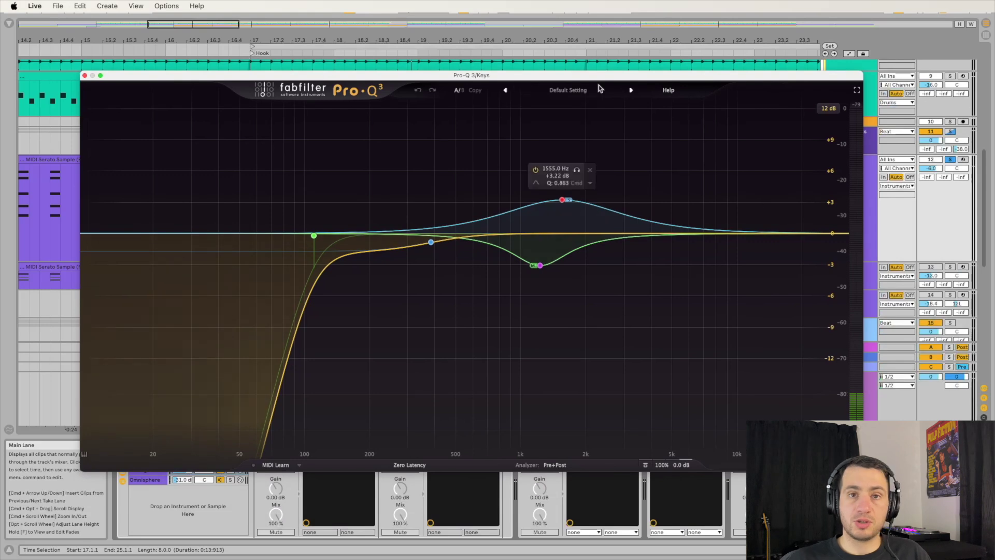
pyautogui.click(85, 75)
# Review the Ozone 11 Imager width settings on the Keys track
pyautogui.hscroll(3, 446, 284)
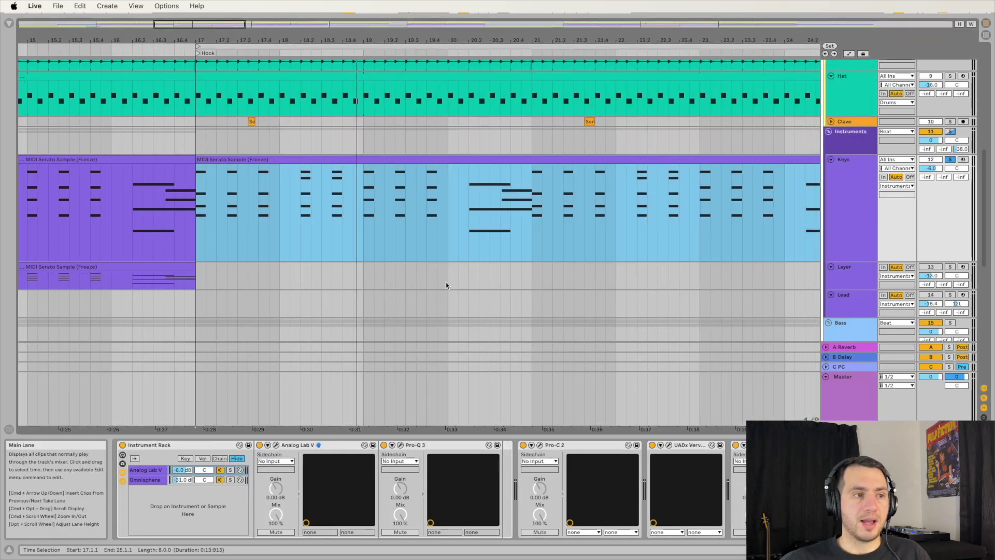
pyautogui.hscroll(3, 513, 487)
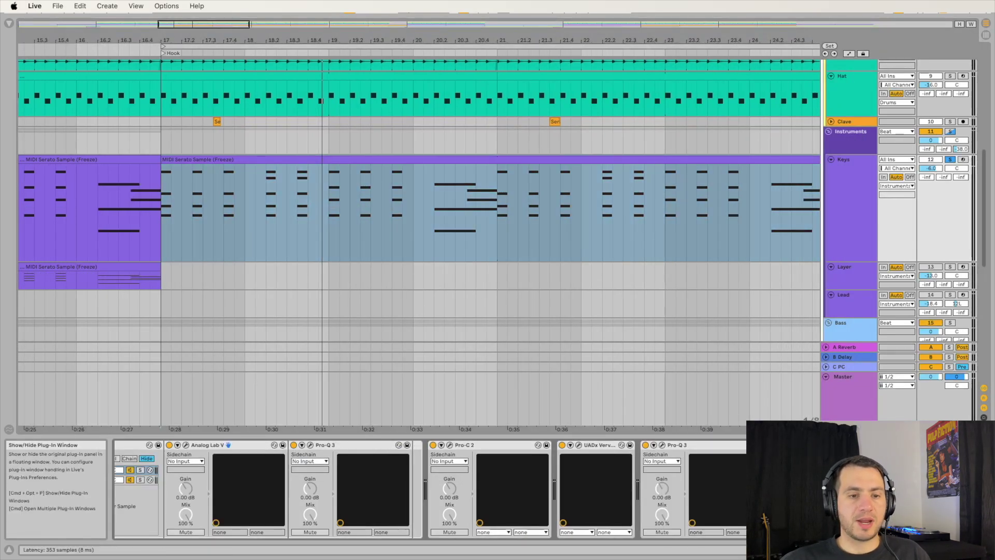
pyautogui.click(791, 444)
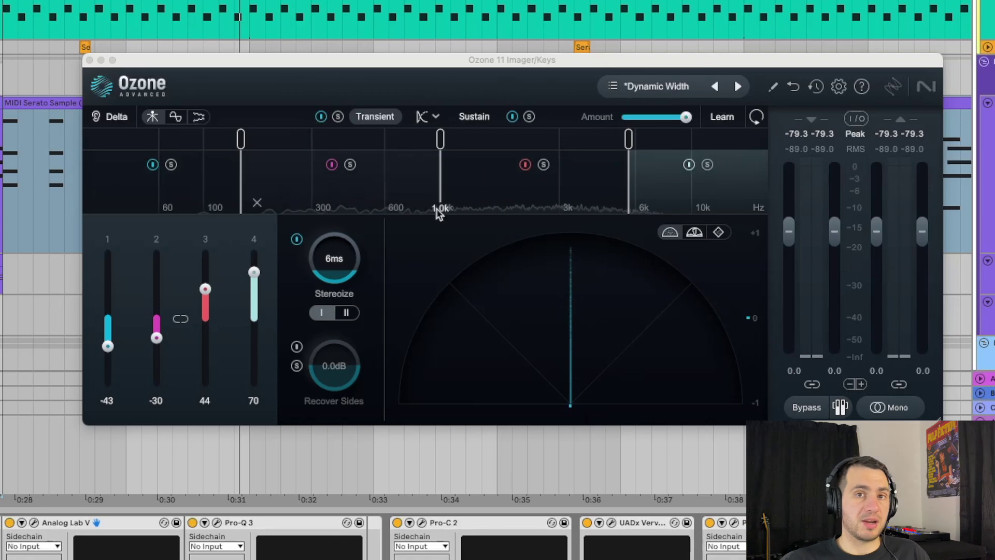
pyautogui.click(89, 60)
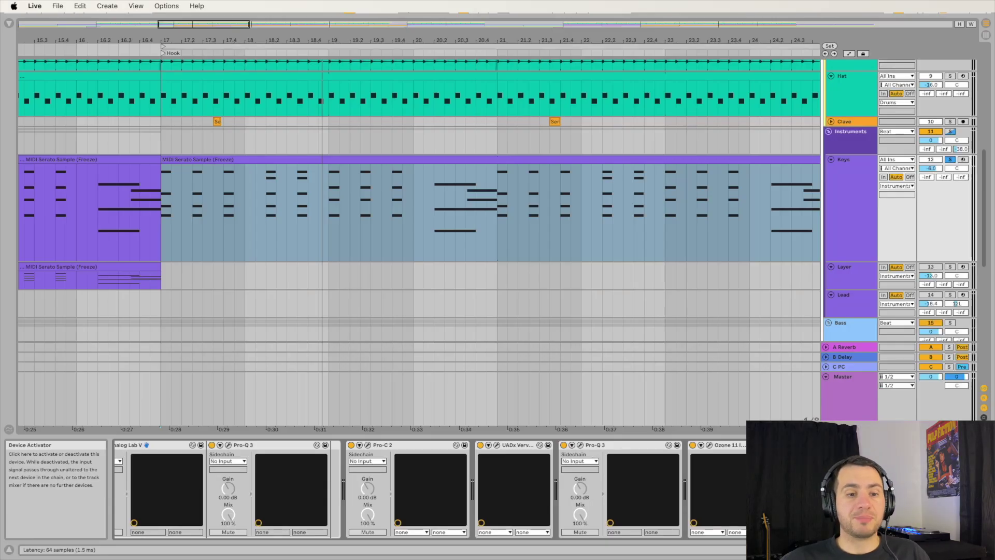
# Review the RC-20 Retro Color wobble and the MicroShift settings on the Keys track
pyautogui.click(792, 446)
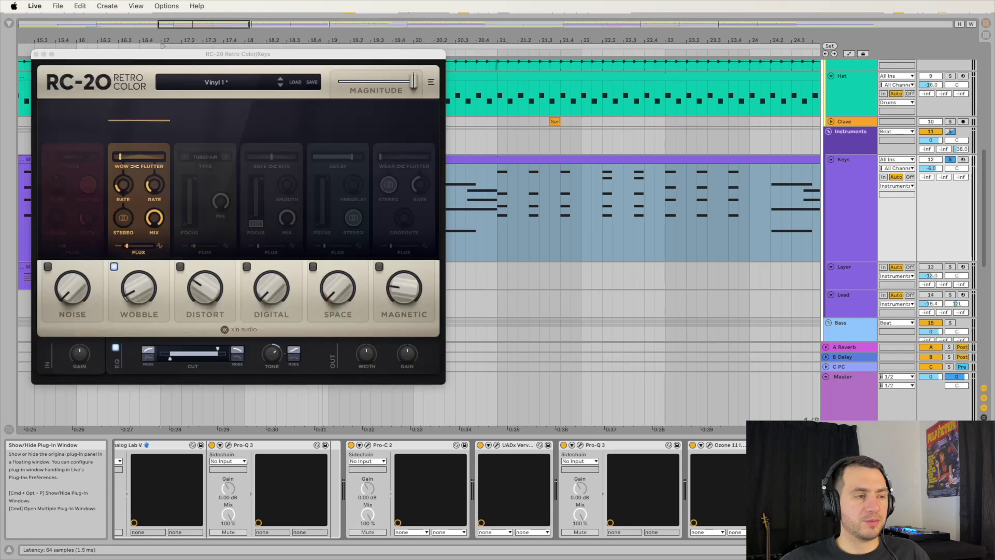
pyautogui.click(153, 302)
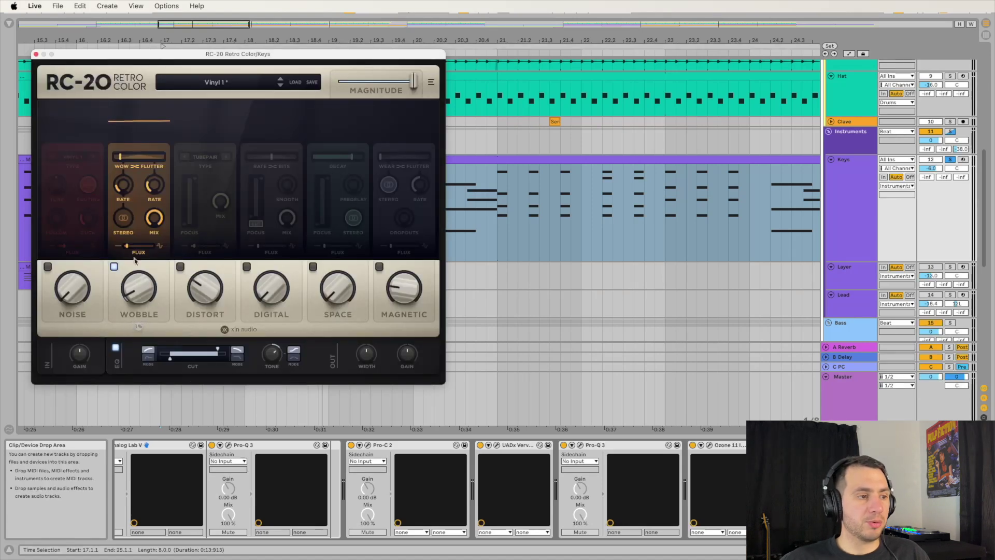
pyautogui.click(36, 54)
pyautogui.click(876, 445)
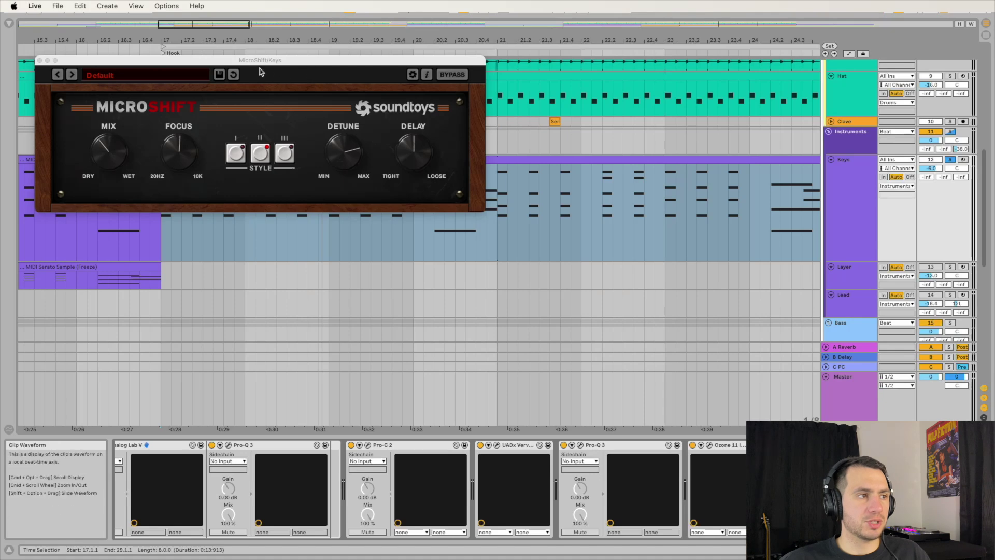
pyautogui.moveTo(244, 65); pyautogui.dragTo(386, 136)
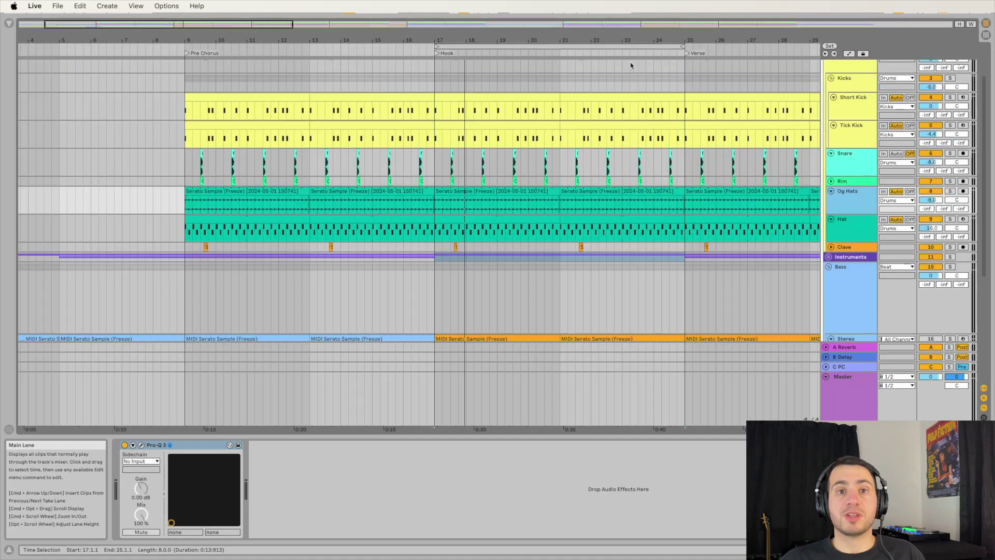
# Select the Layer track's clip in the Verse and review its Jun-6 V instrument and RC-20 Retro Color effect
pyautogui.scroll(5, 689, 96)
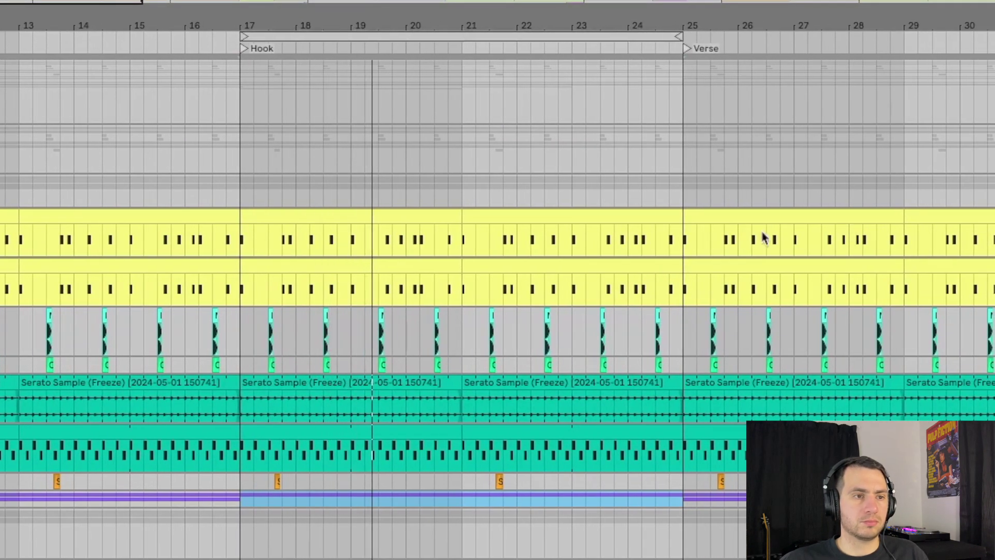
pyautogui.hscroll(-1, 762, 231)
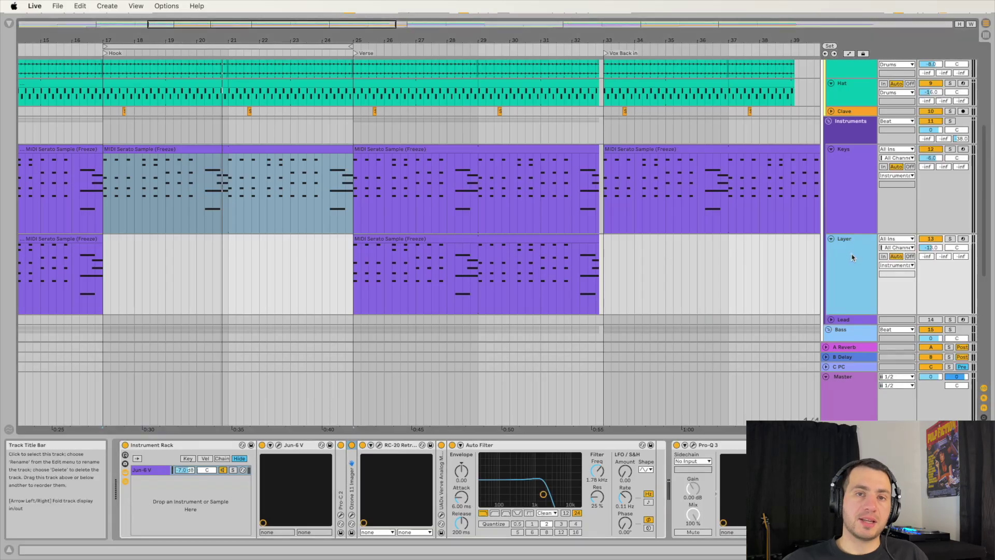
pyautogui.click(495, 238)
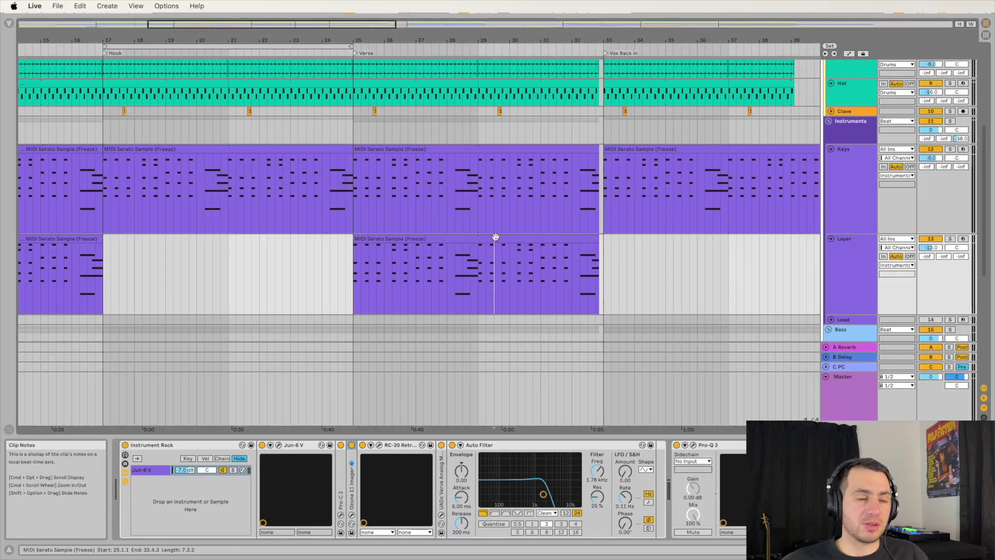
pyautogui.click(495, 236)
pyautogui.click(279, 445)
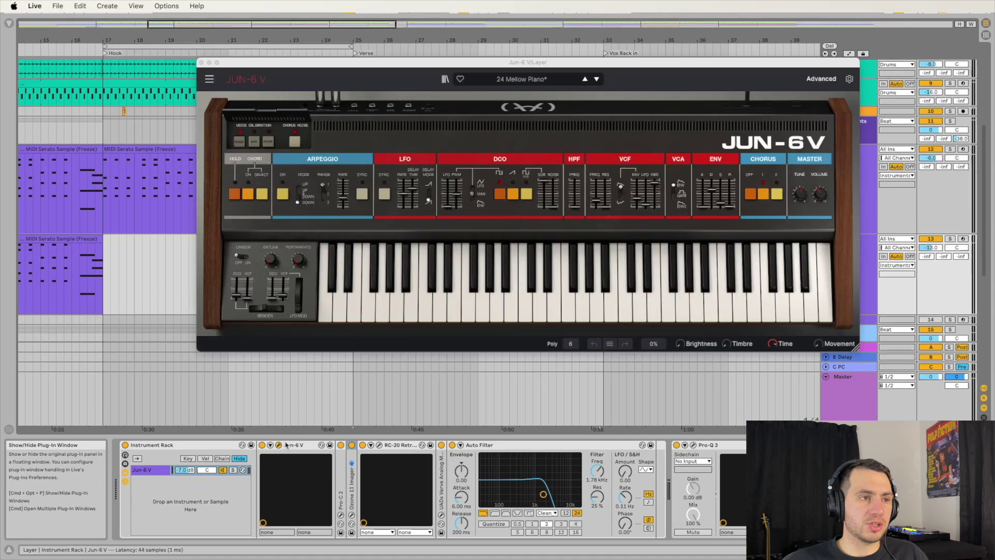
pyautogui.click(201, 63)
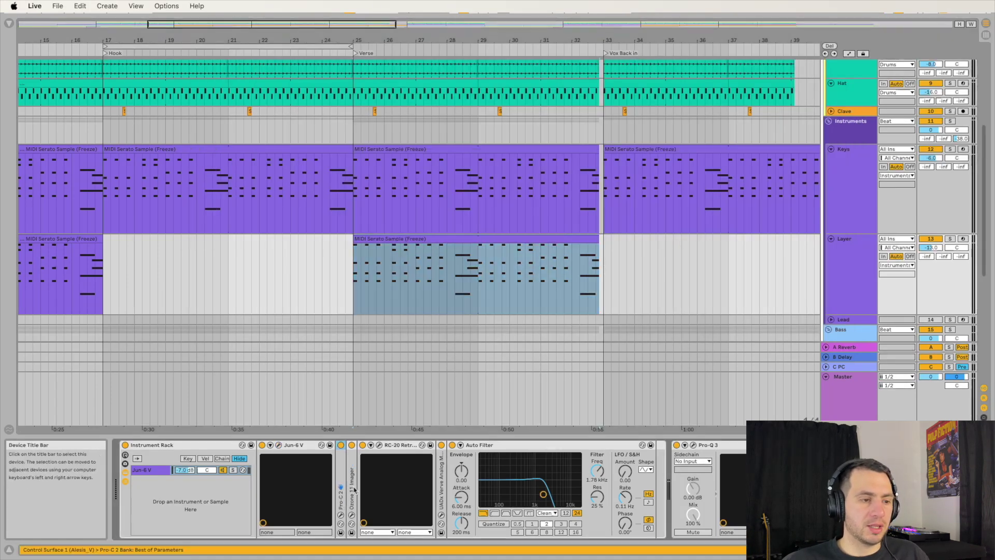
pyautogui.click(379, 445)
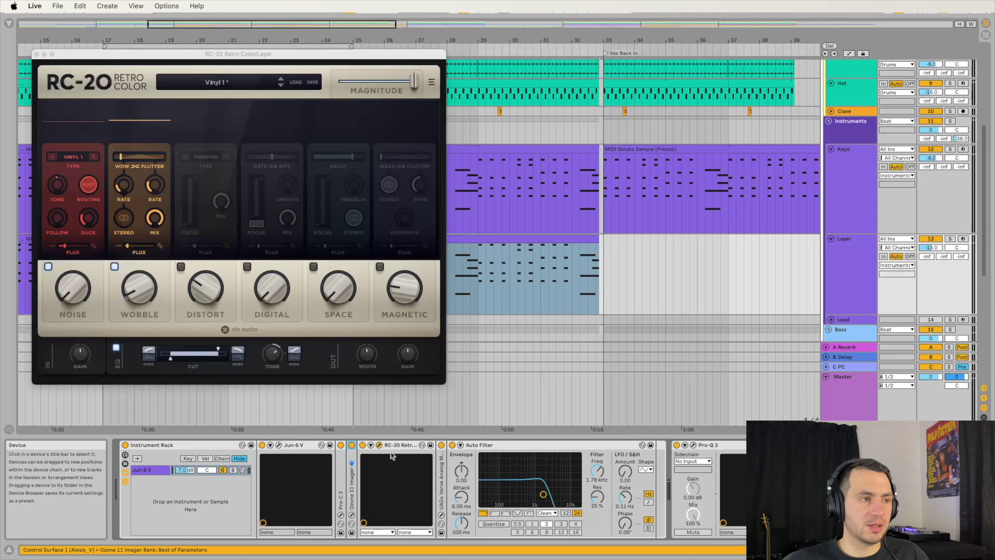
# Close the Layer track's RC-20 Retro Color and unfold its UADx Verve Analog Machines device for review
pyautogui.click(36, 54)
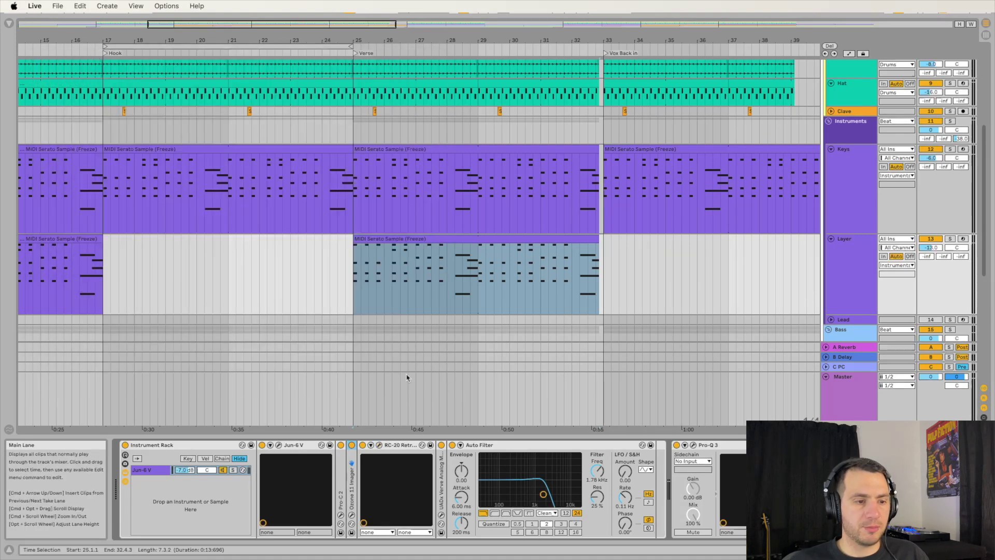
pyautogui.click(554, 444)
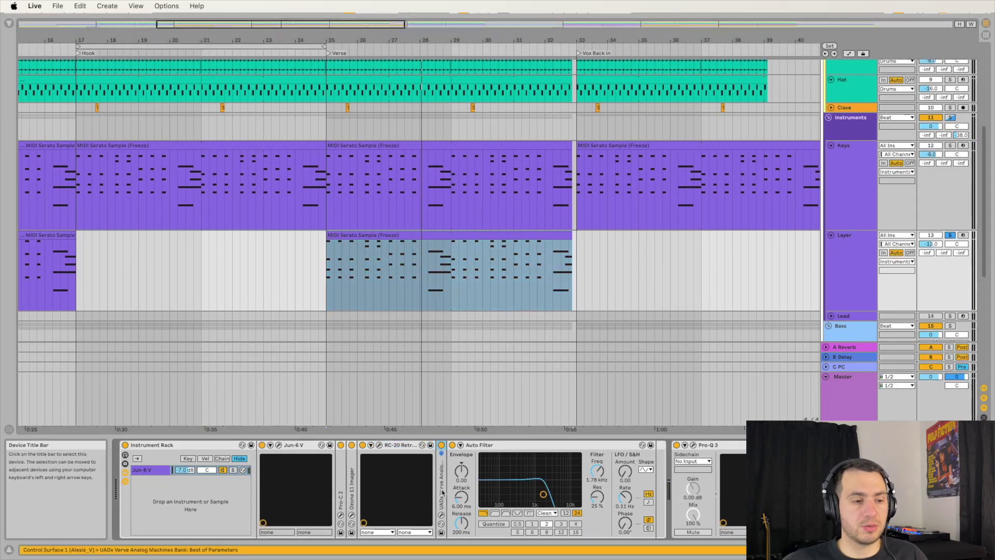
pyautogui.doubleClick(441, 469)
pyautogui.click(458, 445)
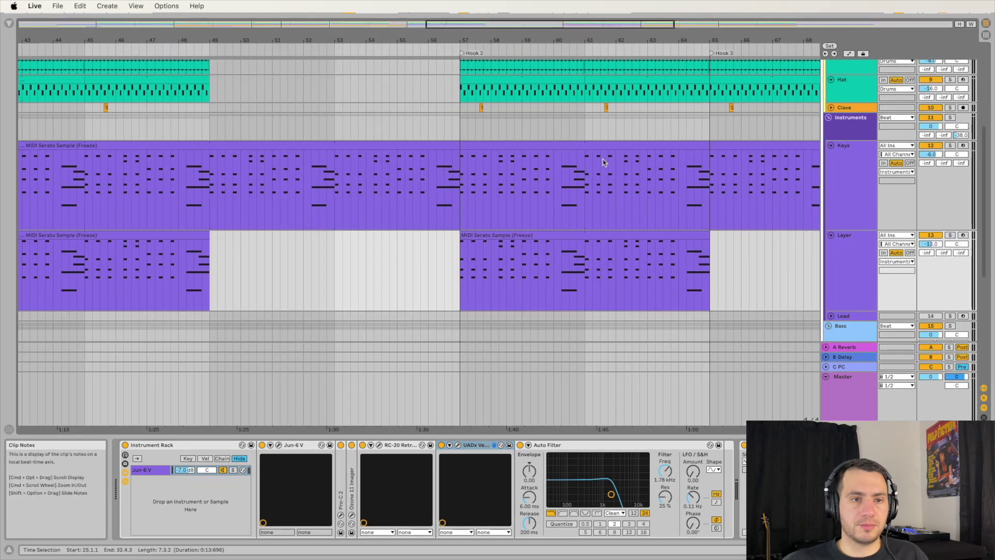
# Unfold the Lead track at the Outro and increase its height to show the Analog Lab V clip
pyautogui.scroll(-5, 604, 160)
pyautogui.hscroll(5, 604, 160)
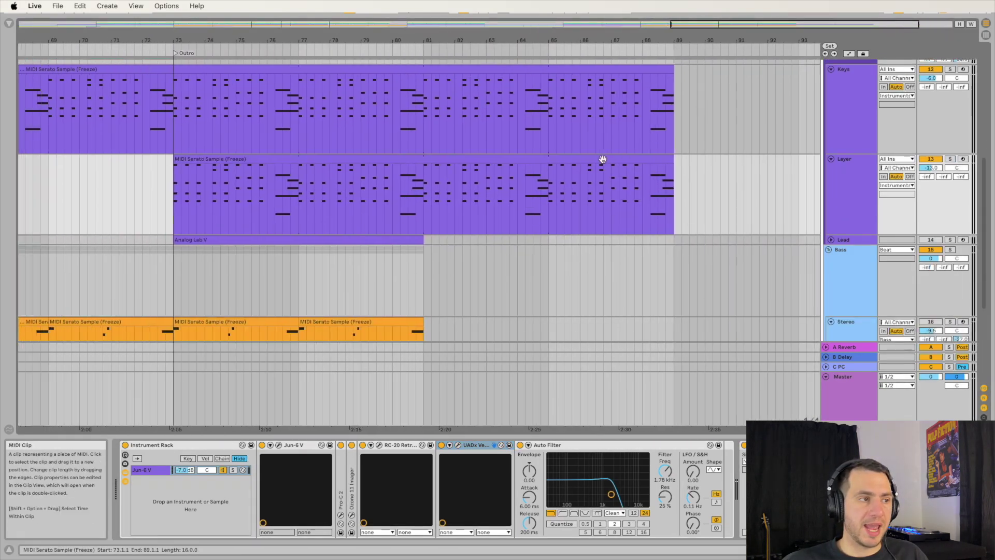
pyautogui.click(828, 250)
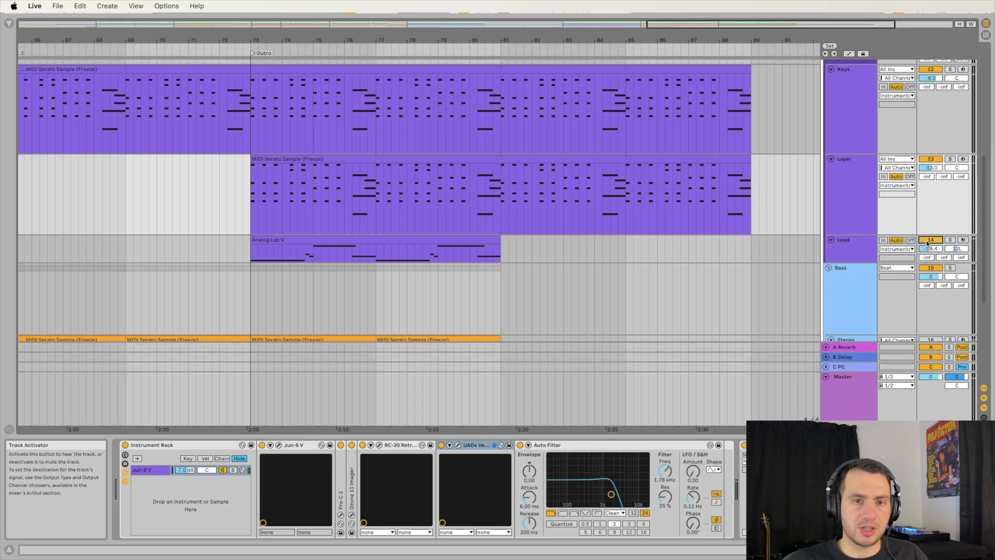
pyautogui.moveTo(866, 244); pyautogui.dragTo(866, 321)
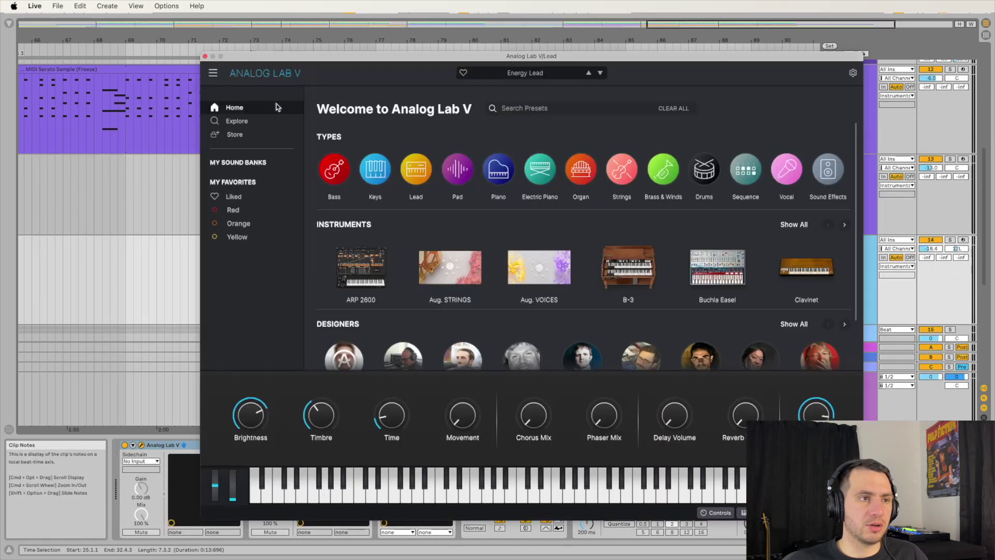
# Review the Analog Lab V instrument, Pro-Q 3 curve and Auto Pan settings on the Lead track
pyautogui.click(205, 57)
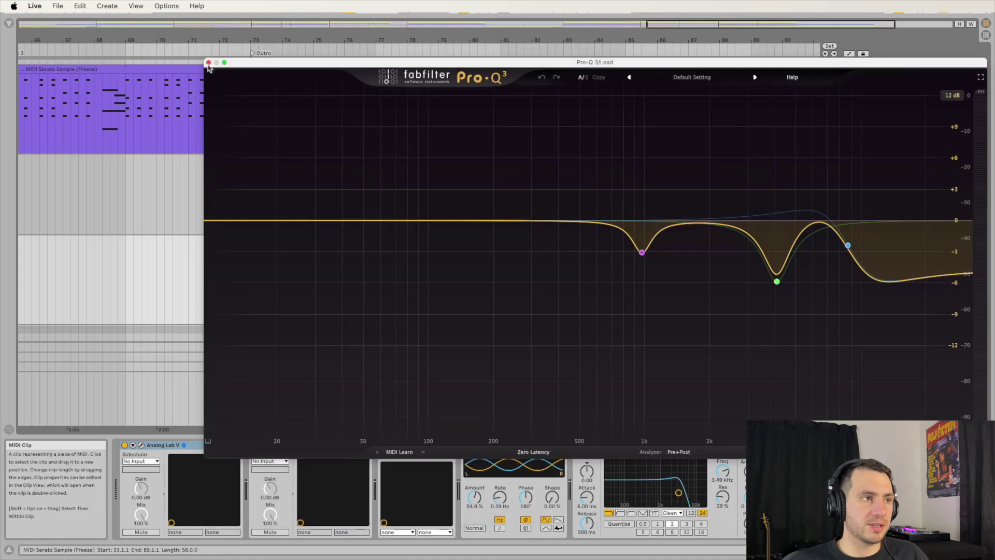
pyautogui.click(208, 62)
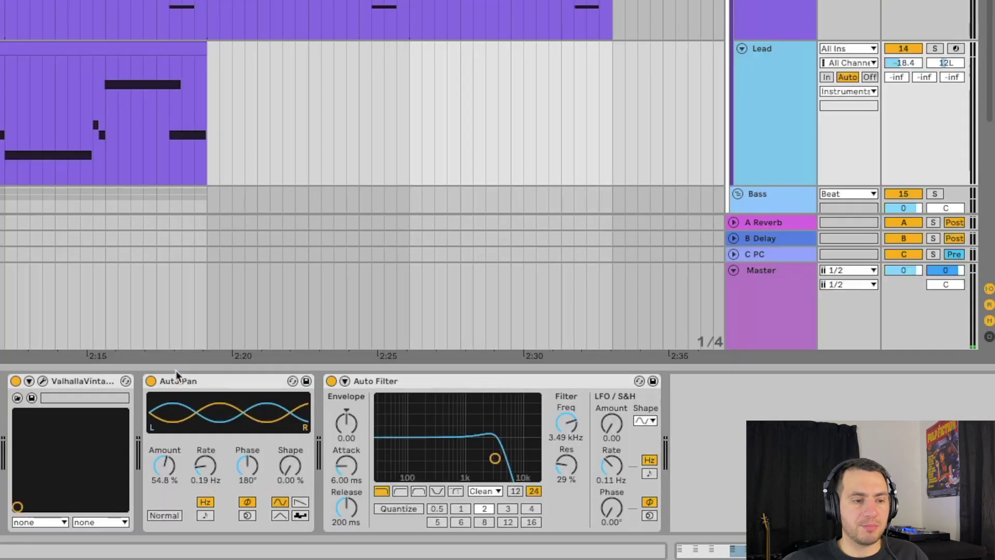
pyautogui.click(297, 152)
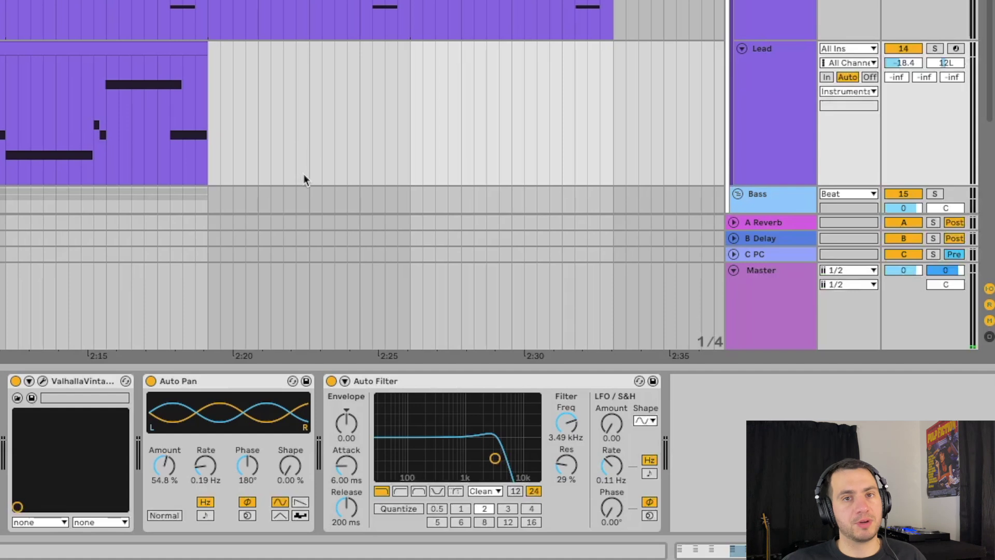
# Audition the Lead part from the Outro locator, alone and with the other instruments, and fold the Lead track
pyautogui.scroll(-2, 373, 182)
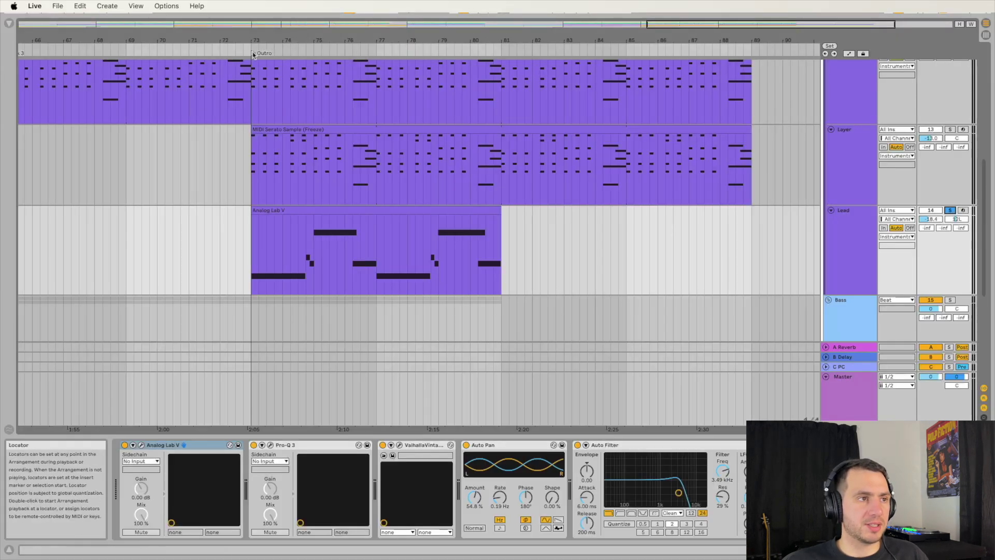
pyautogui.hscroll(-3, 255, 51)
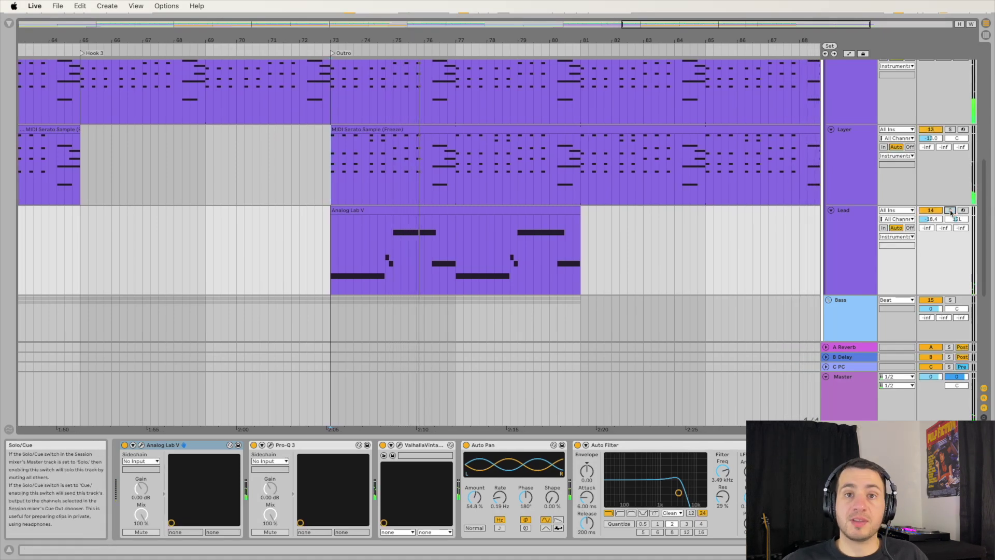
pyautogui.click(333, 54)
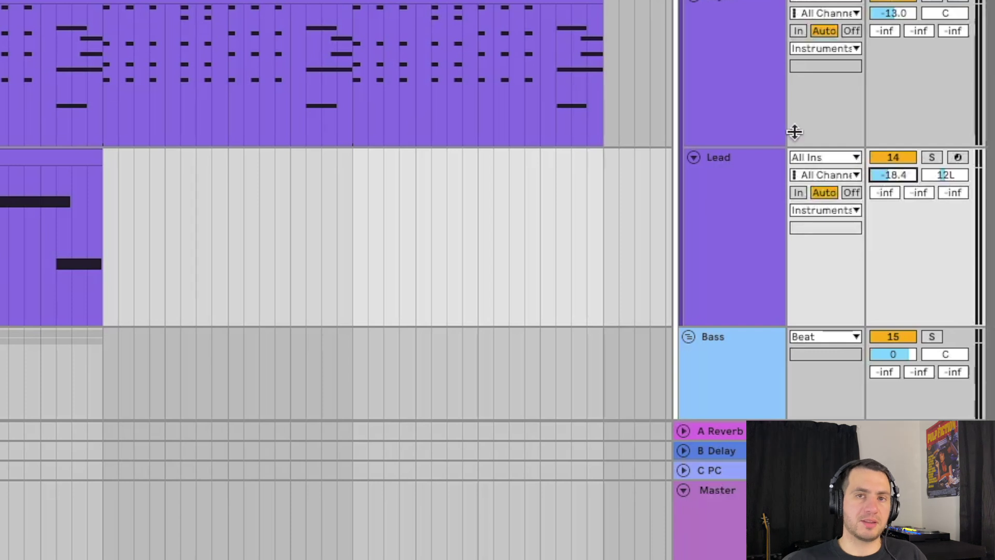
pyautogui.click(692, 158)
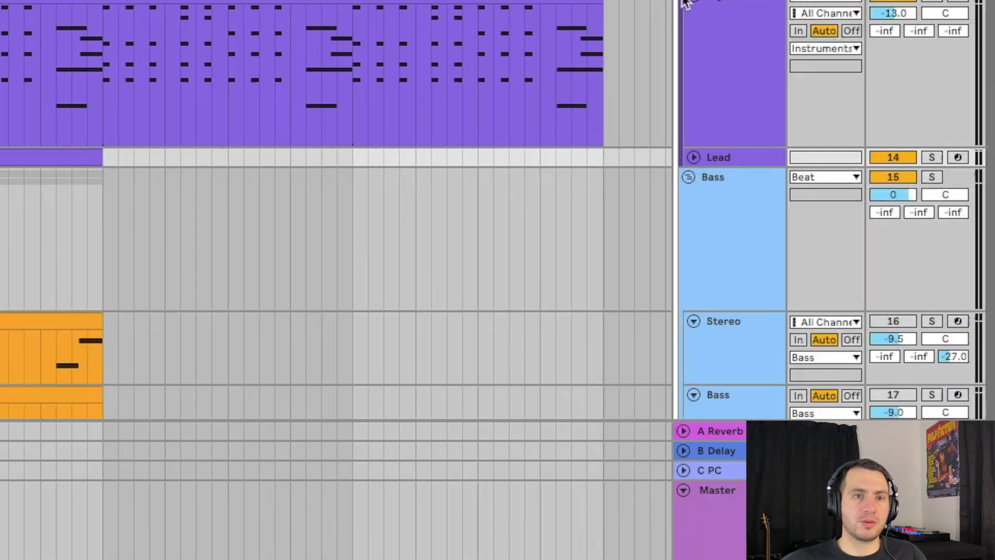
# Review the Serum instrument's oscillator and filter settings on the Bass track
pyautogui.scroll(-3, 683, 4)
pyautogui.scroll(7, 680, 5)
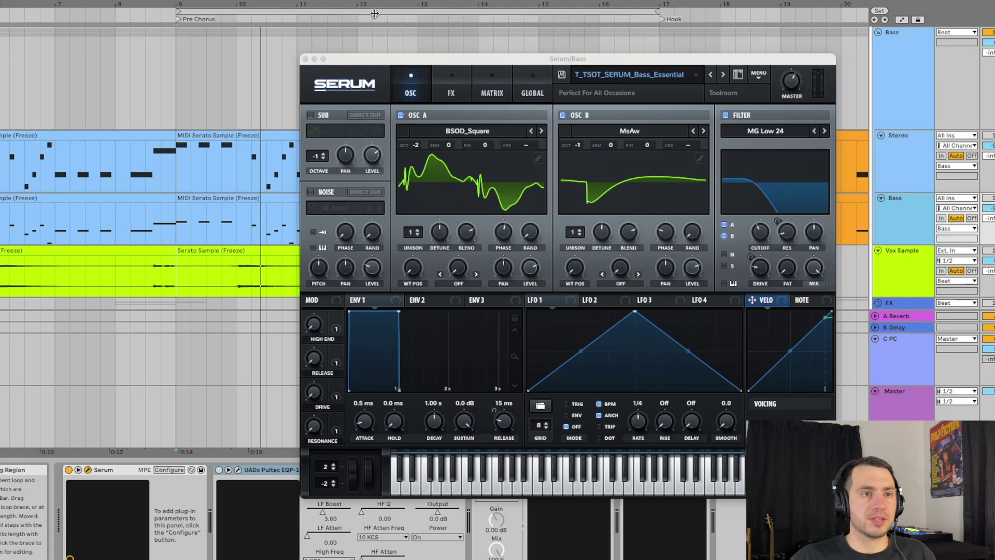
pyautogui.moveTo(470, 56); pyautogui.dragTo(416, 35)
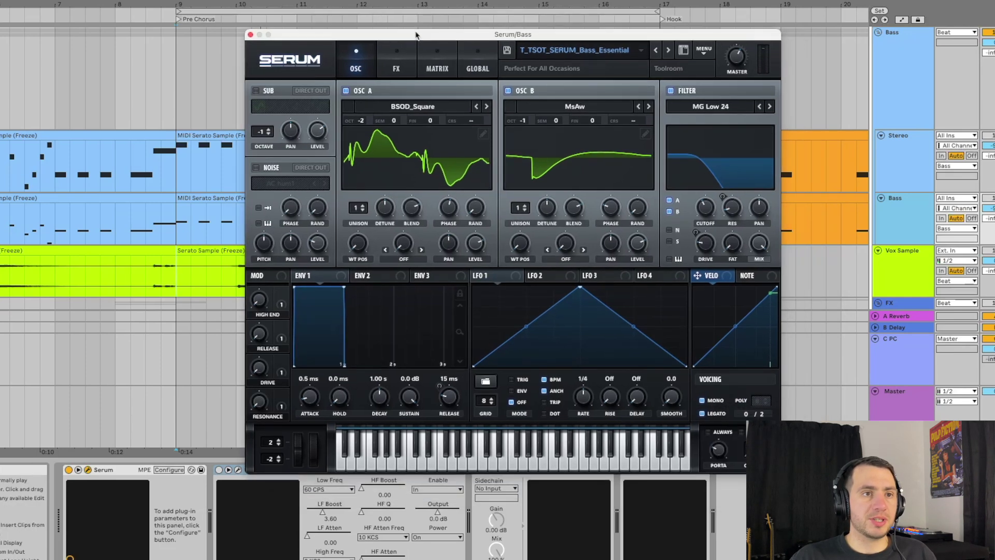
pyautogui.click(250, 35)
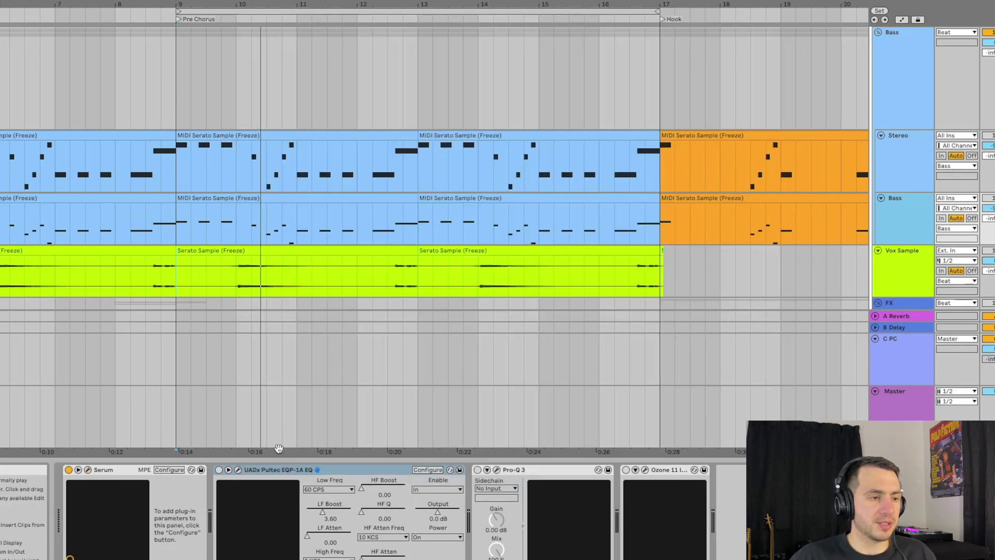
# Activate UADx Pultec EQP-1A, Pro-Q 3 and Ozone 11 Imager on the Bass track and review their settings
pyautogui.click(238, 470)
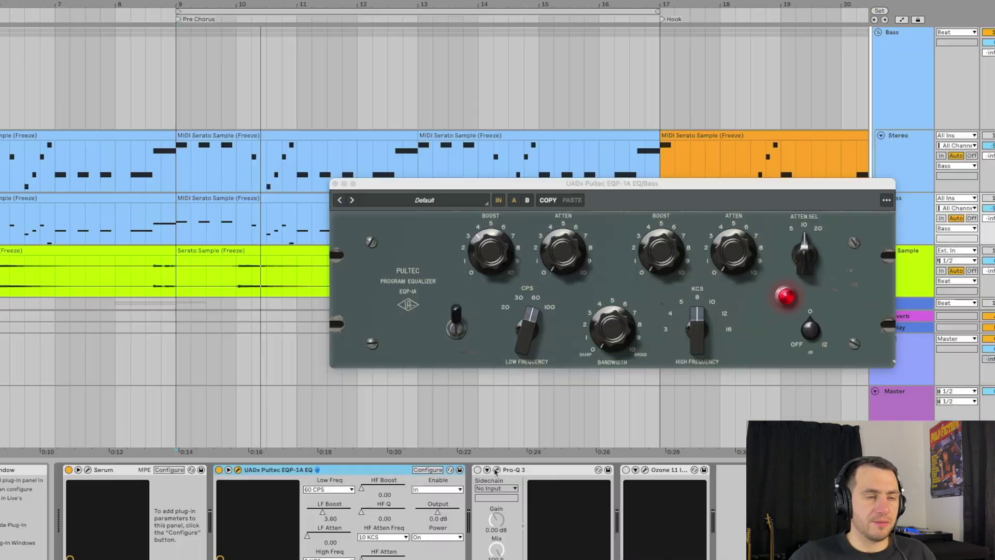
pyautogui.click(331, 545)
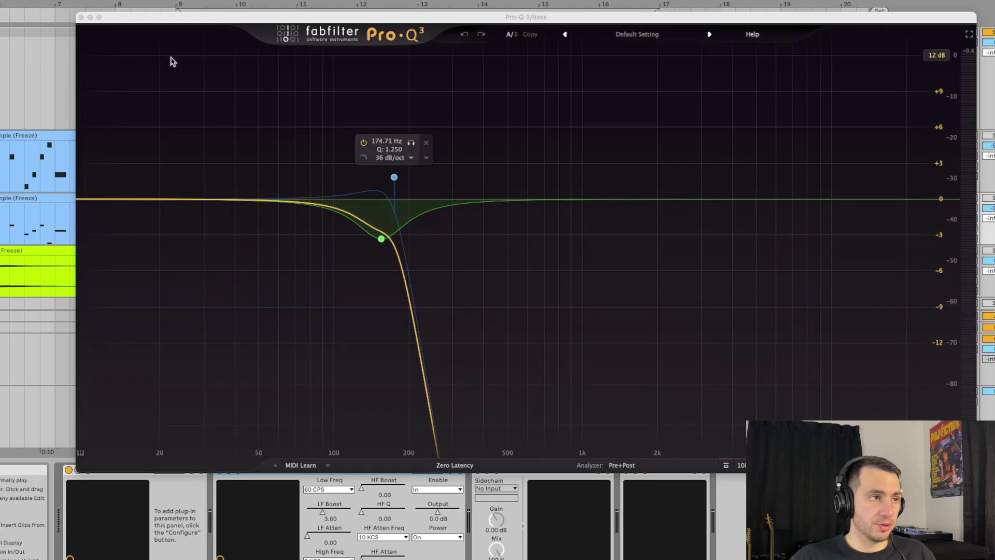
pyautogui.click(85, 19)
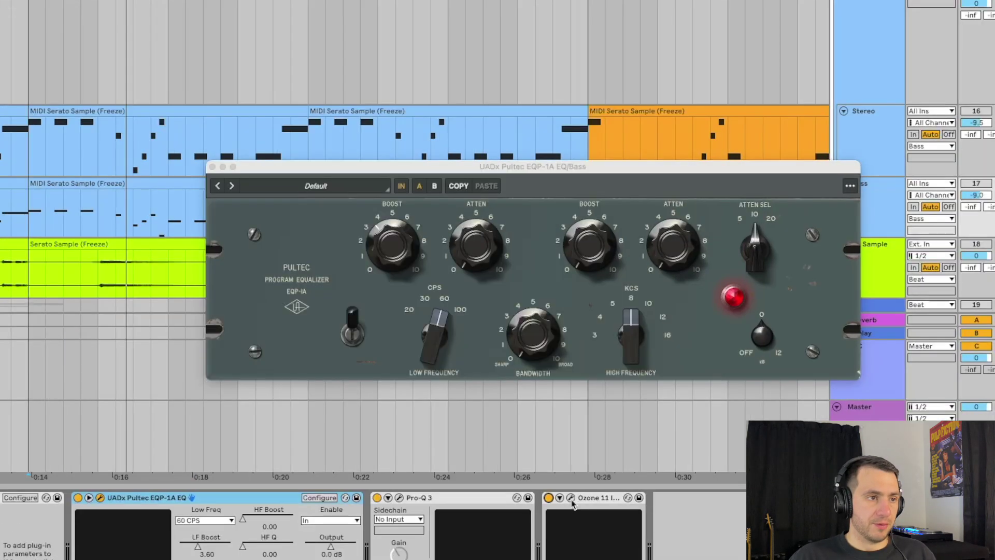
pyautogui.click(645, 469)
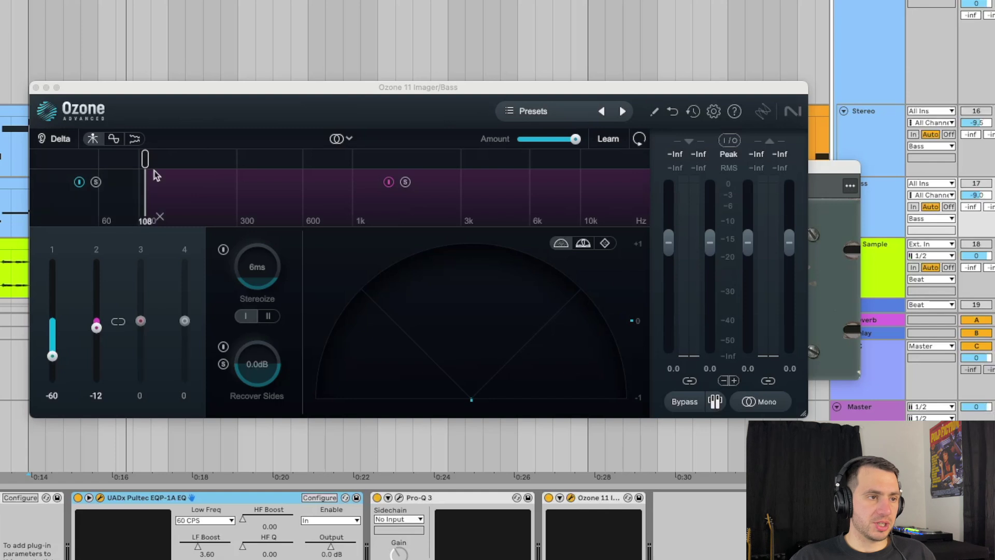
pyautogui.click(35, 88)
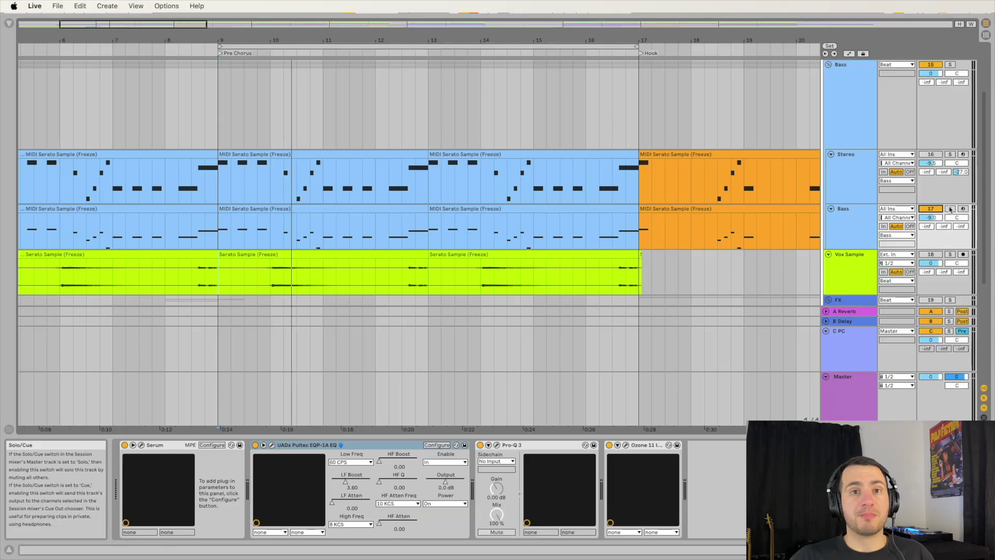
# Solo the Bass track and audition it from the Pre Chorus
pyautogui.click(950, 208)
pyautogui.press('space')
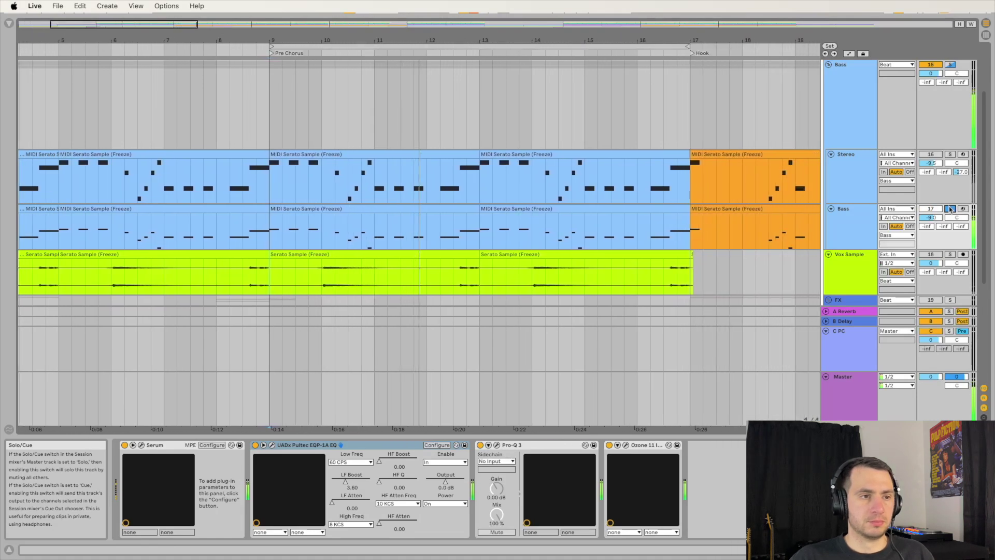
pyautogui.press('space')
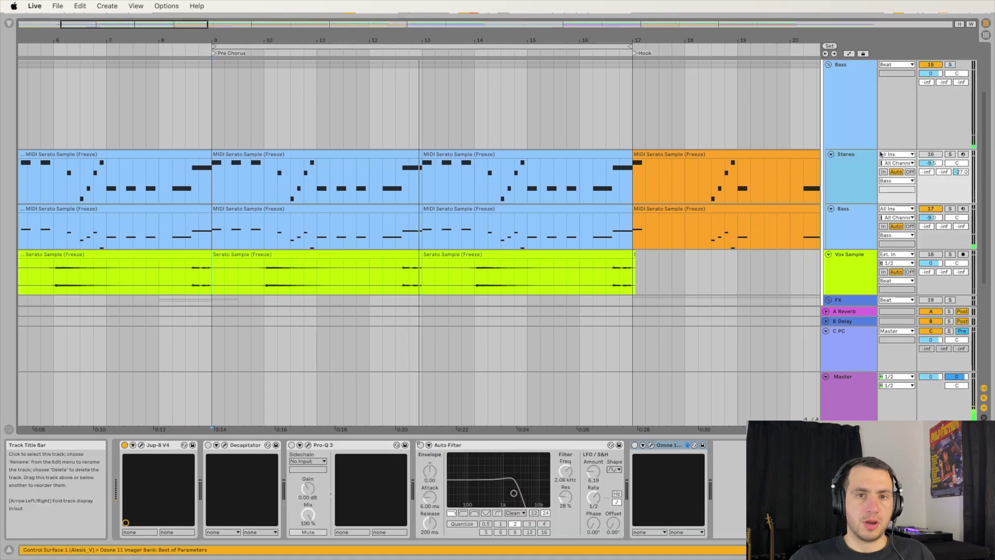
# Activate and solo the Stereo bass track and review its Jup-8 V4 instrument
pyautogui.click(930, 155)
pyautogui.click(950, 154)
pyautogui.click(930, 209)
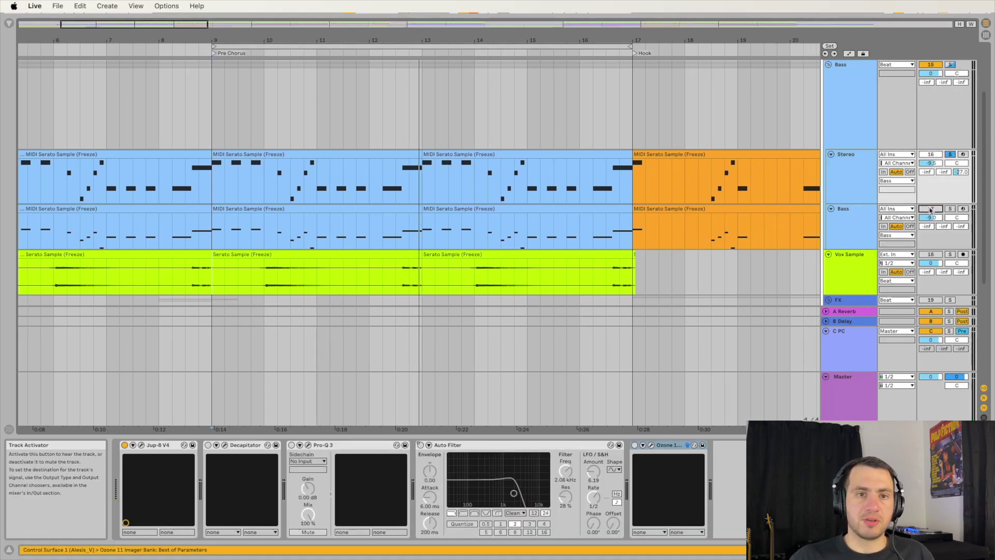
pyautogui.click(142, 445)
pyautogui.press('super+w')
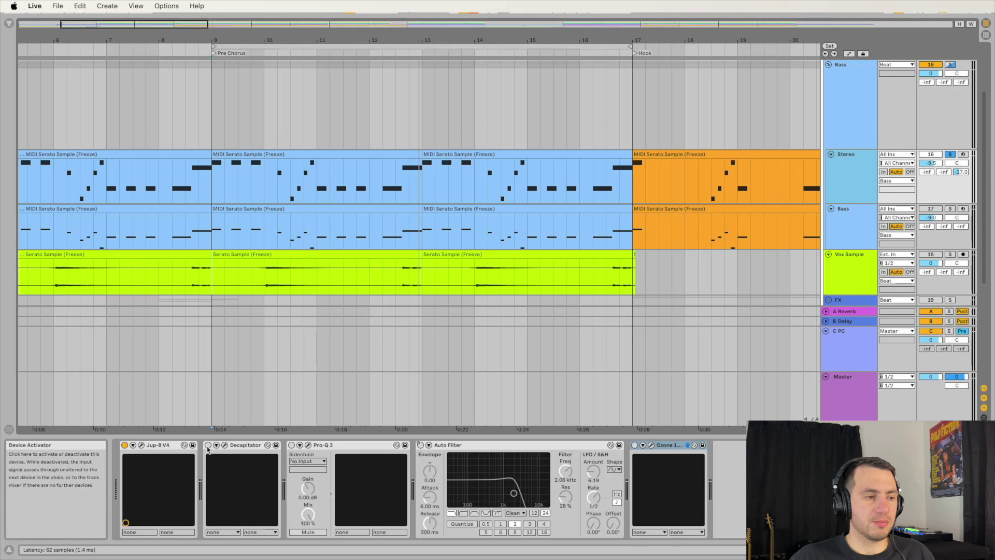
# Activate Decapitator and Pro-Q 3 on the Stereo track and review the drive settings and the brickwall low cut
pyautogui.click(224, 445)
pyautogui.click(208, 445)
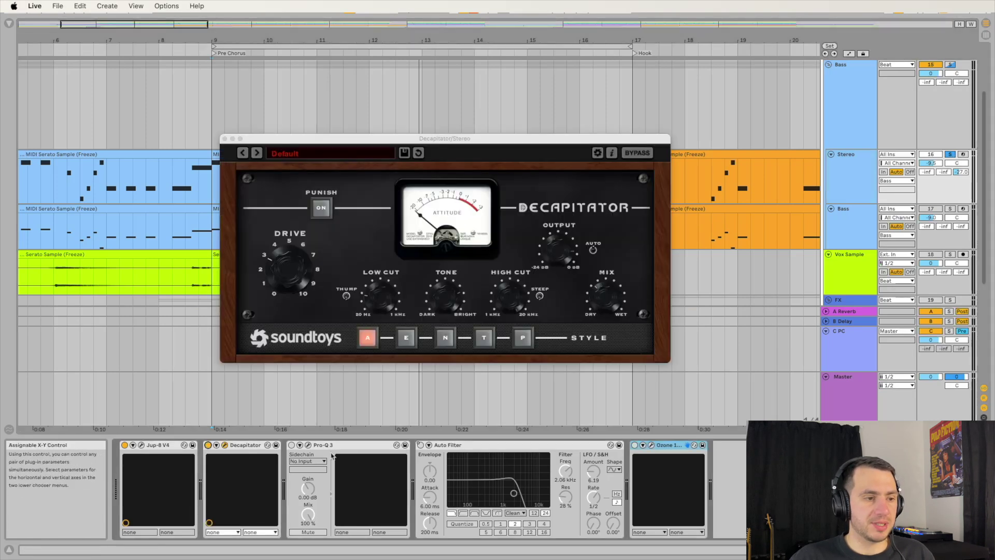
pyautogui.click(291, 445)
pyautogui.click(307, 445)
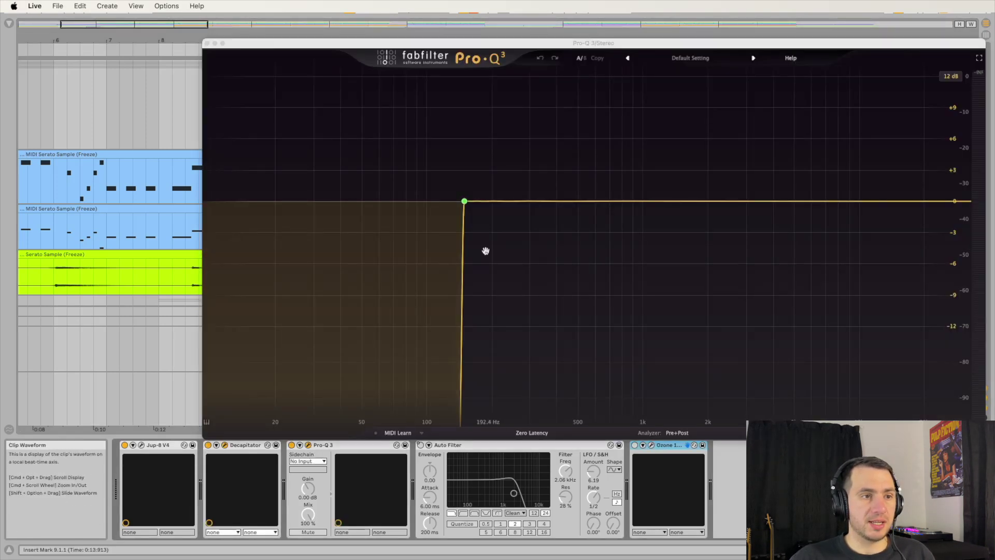
pyautogui.moveTo(463, 200)
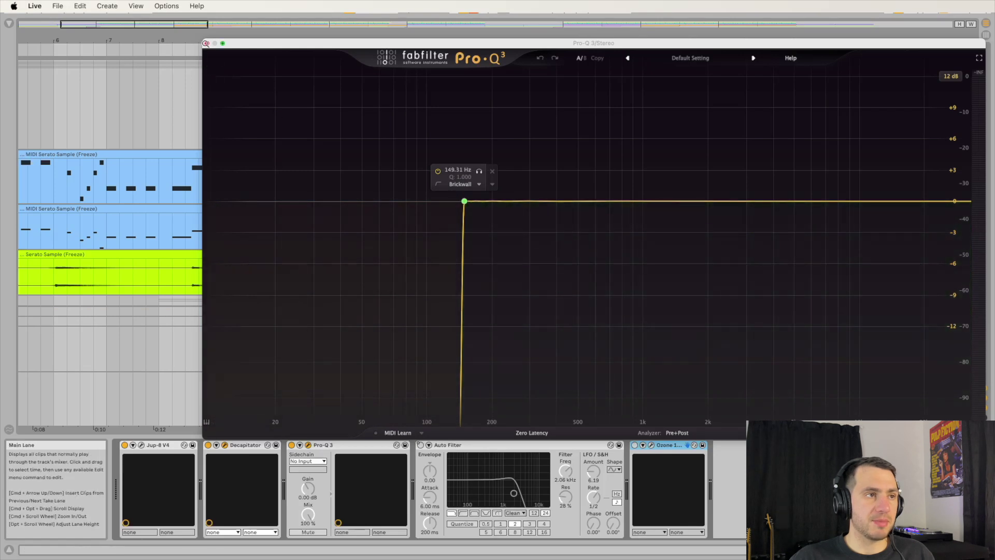
pyautogui.click(207, 44)
# Re-enable the Auto Filter's automation, activate Ozone 11 Imager on the Stereo track and play the bass from the Intro
pyautogui.rightClick(247, 369)
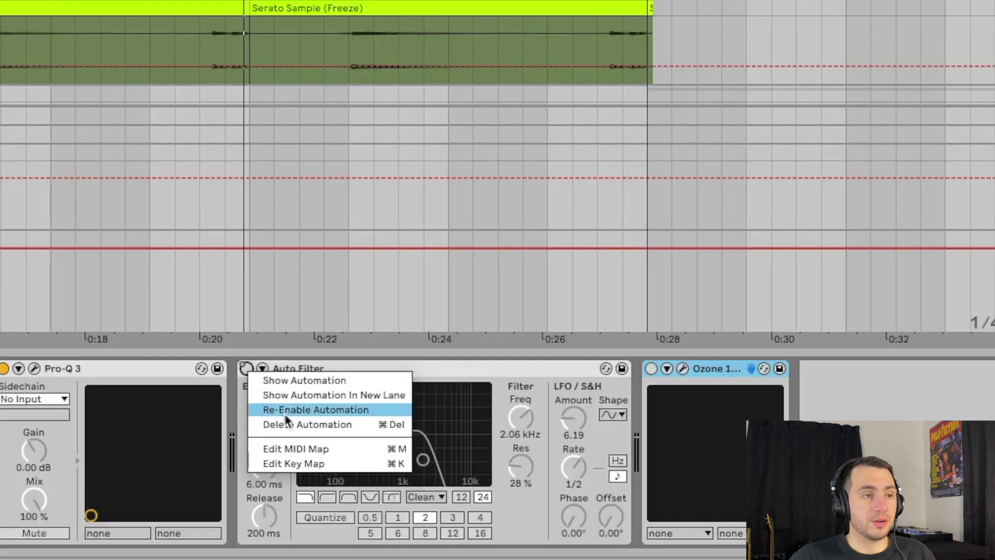
pyautogui.click(284, 414)
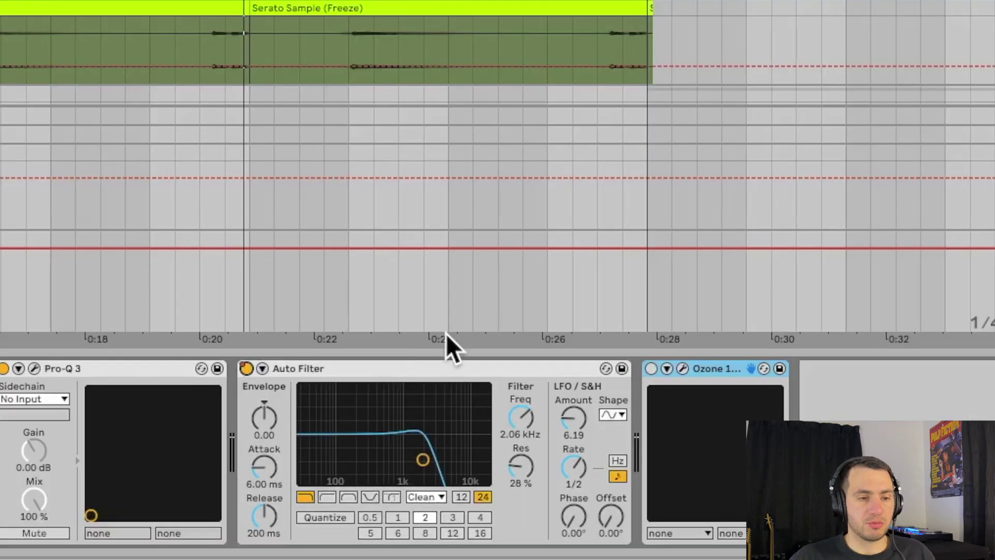
pyautogui.click(651, 368)
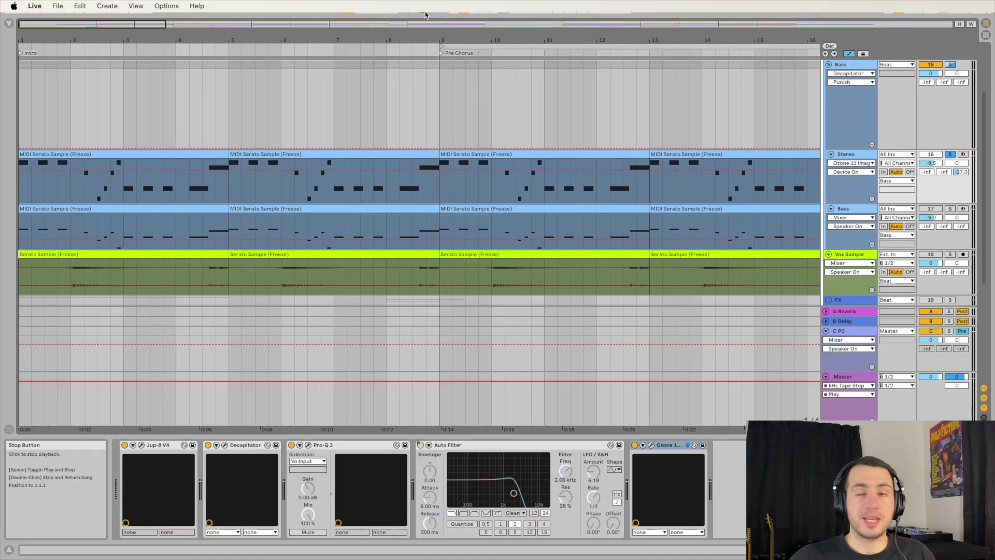
pyautogui.press('space')
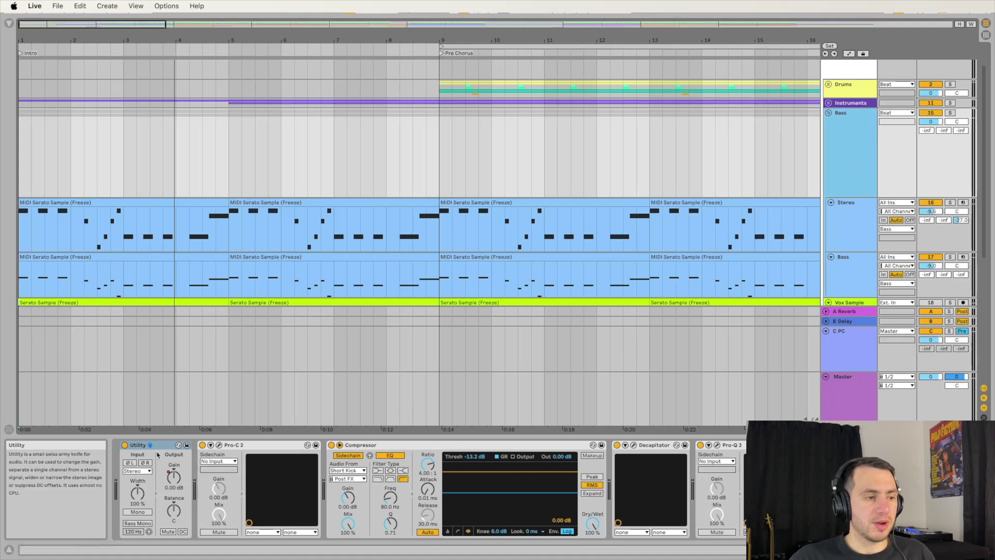
# Review the Bass group's Pro-C 2 settings and the Compressor sidechained to the Short Kick
pyautogui.click(218, 445)
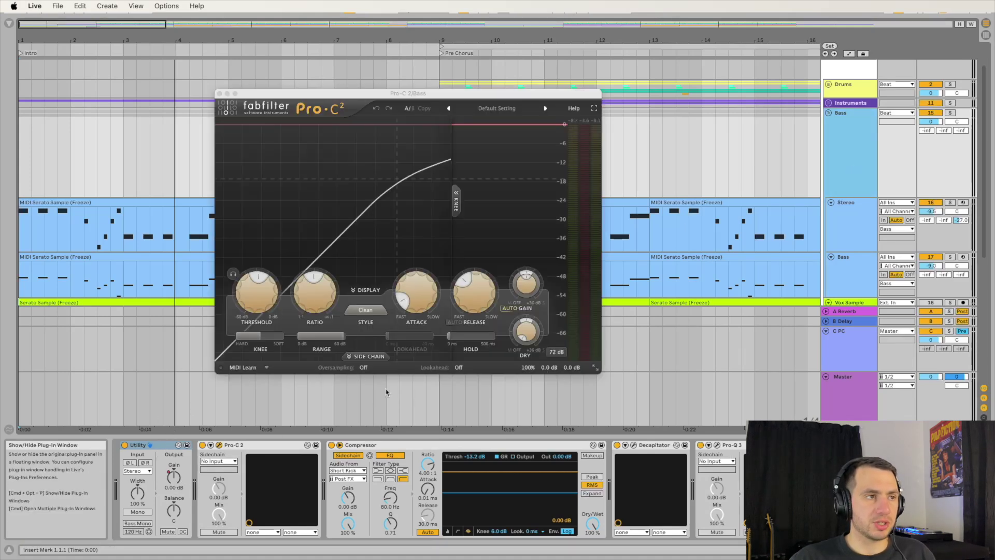
pyautogui.click(219, 93)
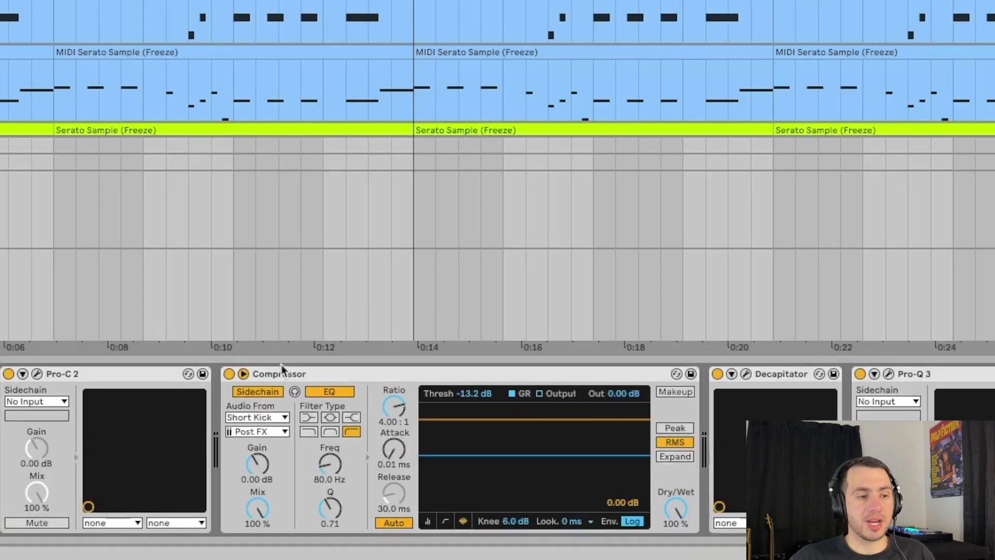
pyautogui.click(284, 372)
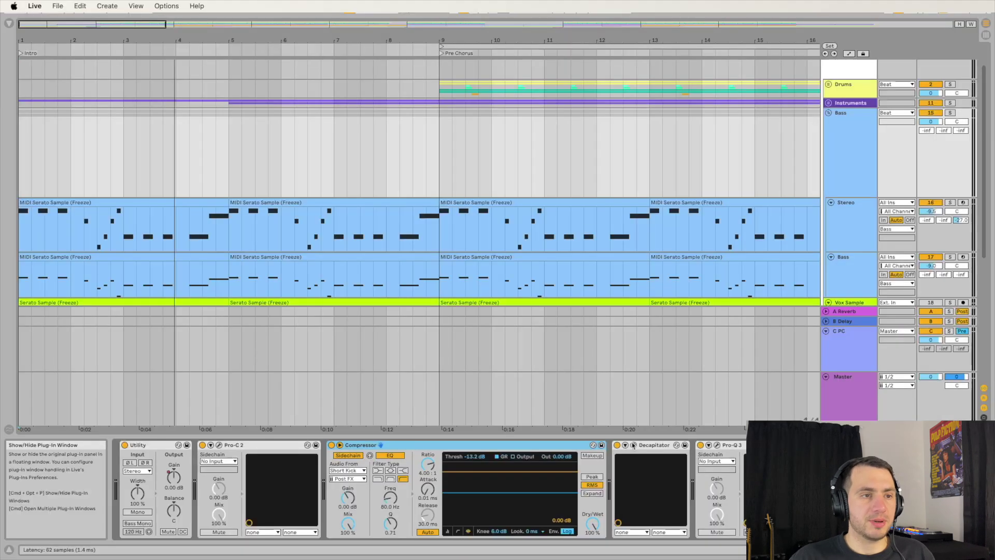
# Review the Bass group's Decapitator drive settings and its Pro-Q 3 equalizer curve
pyautogui.click(746, 374)
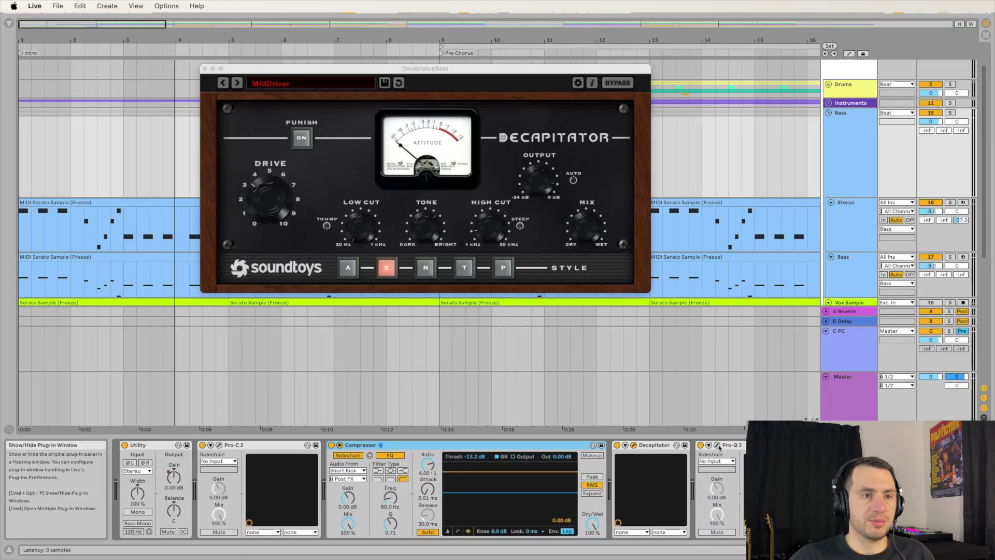
pyautogui.click(718, 445)
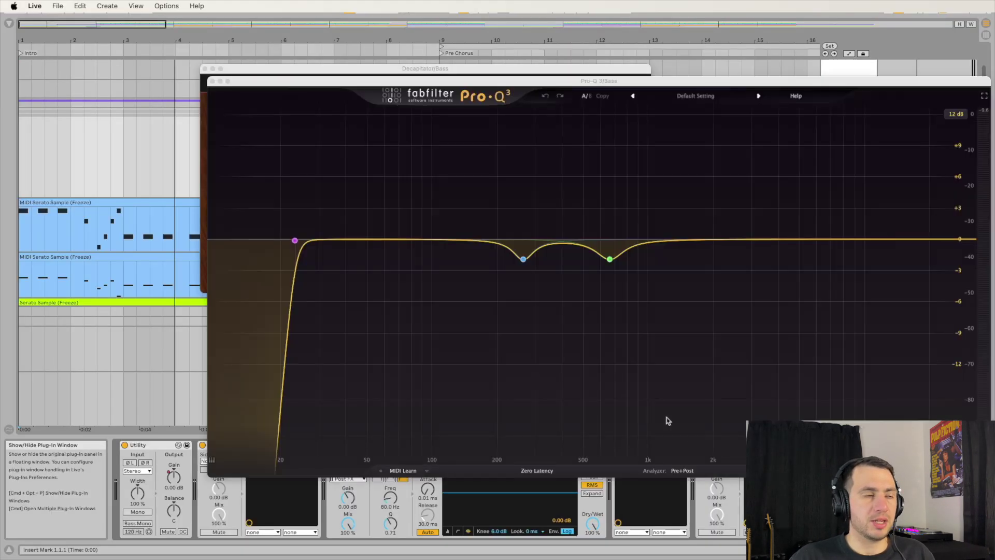
pyautogui.click(213, 82)
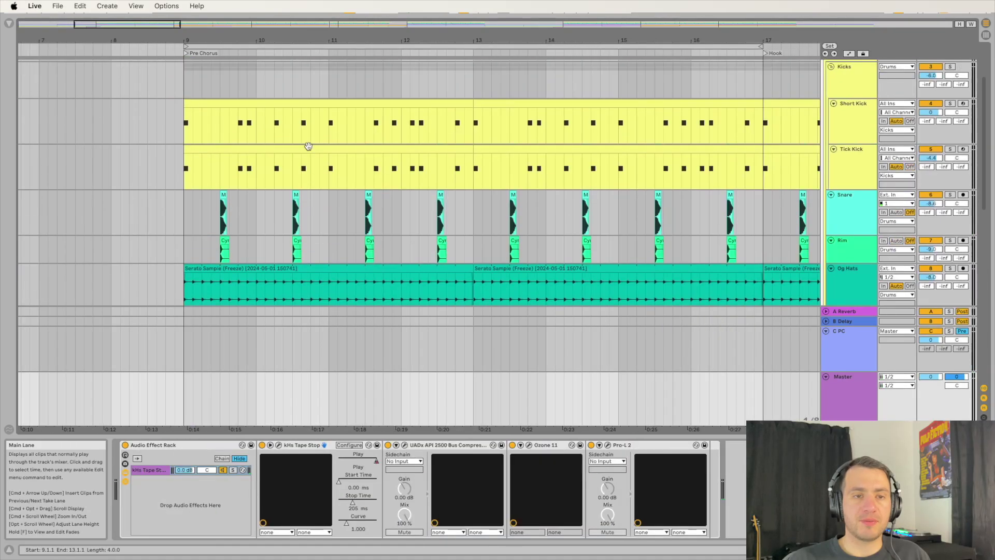
# Activate the Vox Sample track and play the beat from the Pre Chorus
pyautogui.scroll(-5, 308, 146)
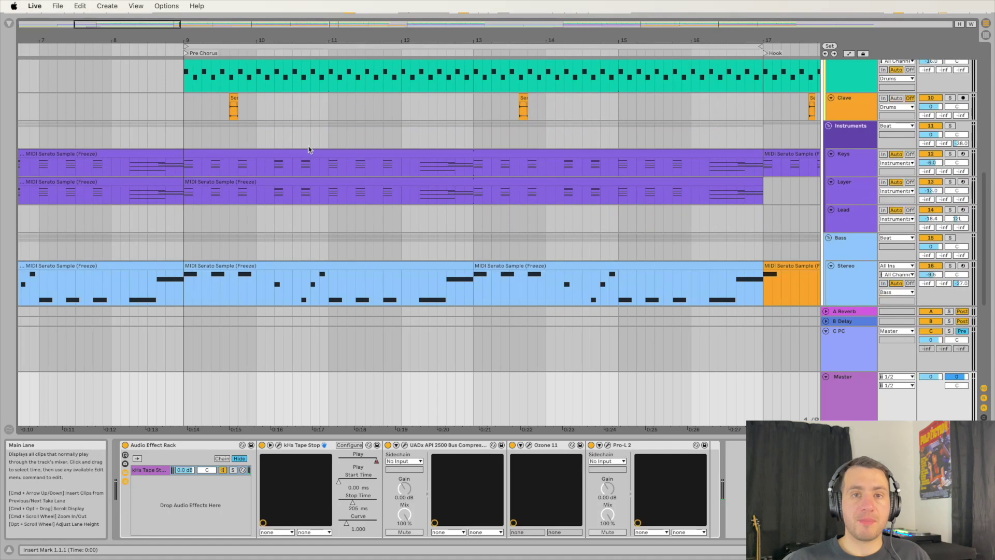
pyautogui.scroll(-8, 309, 150)
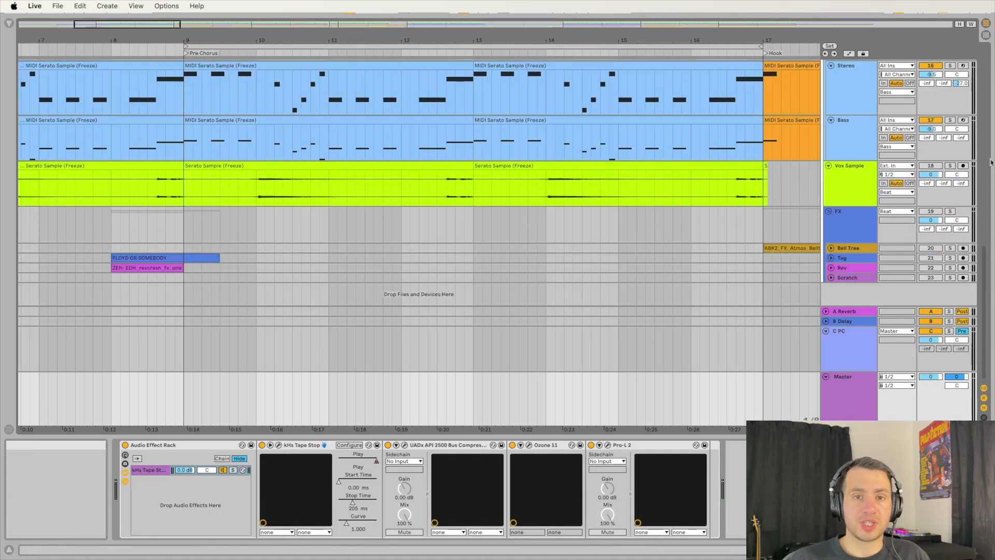
pyautogui.click(931, 165)
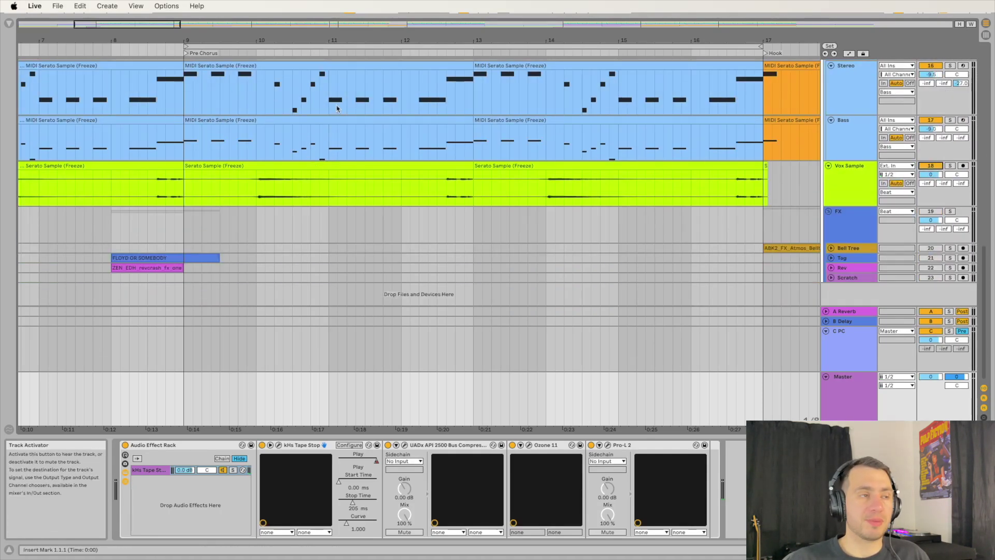
pyautogui.doubleClick(186, 54)
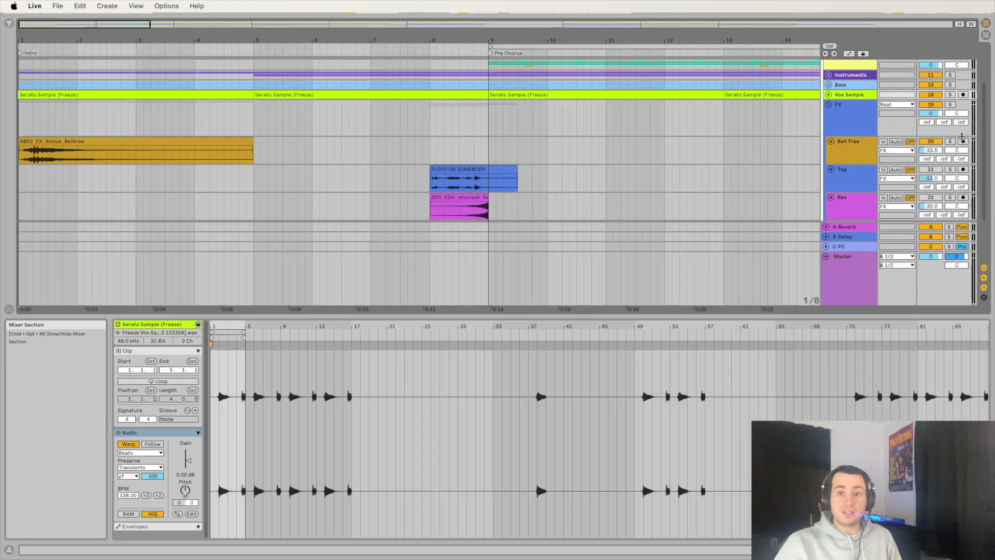
# Solo the Bell Tree track in the FX group and play its clip from the Intro
pyautogui.scroll(1, 962, 138)
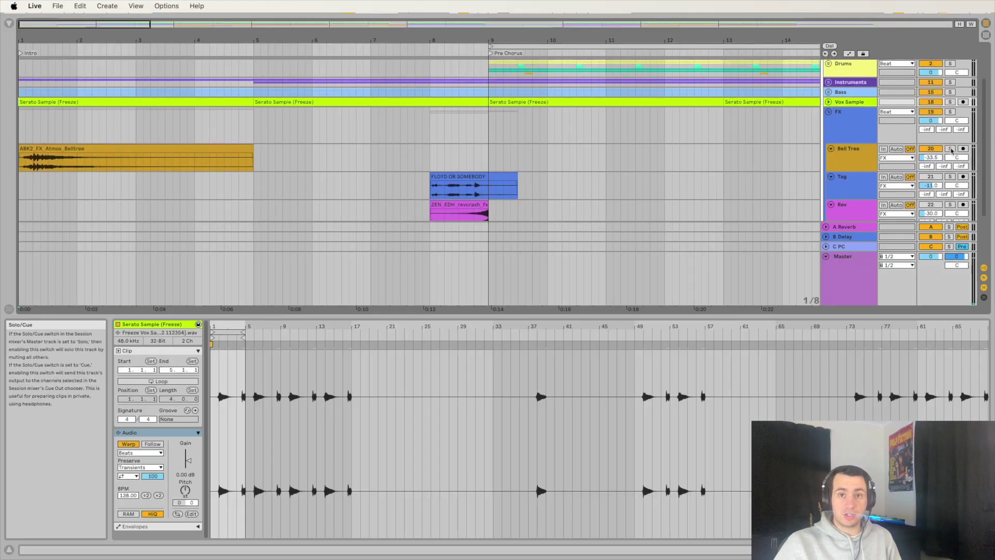
pyautogui.scroll(1, 950, 150)
pyautogui.click(951, 153)
pyautogui.press('space')
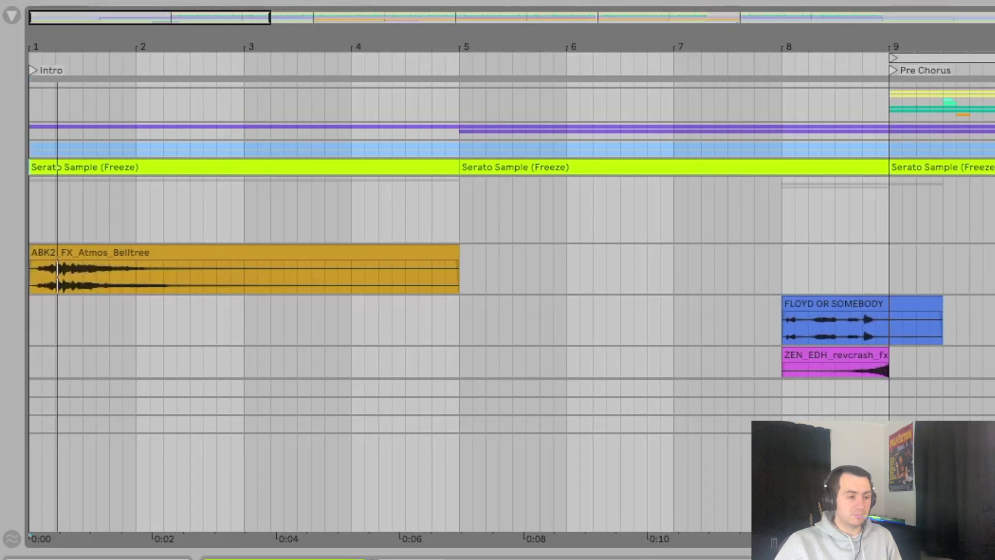
# Review the kHs Tape Stop effect on the Master track and its Play automation before Vox Back In
pyautogui.scroll(-1, 512, 229)
pyautogui.scroll(-4, 511, 245)
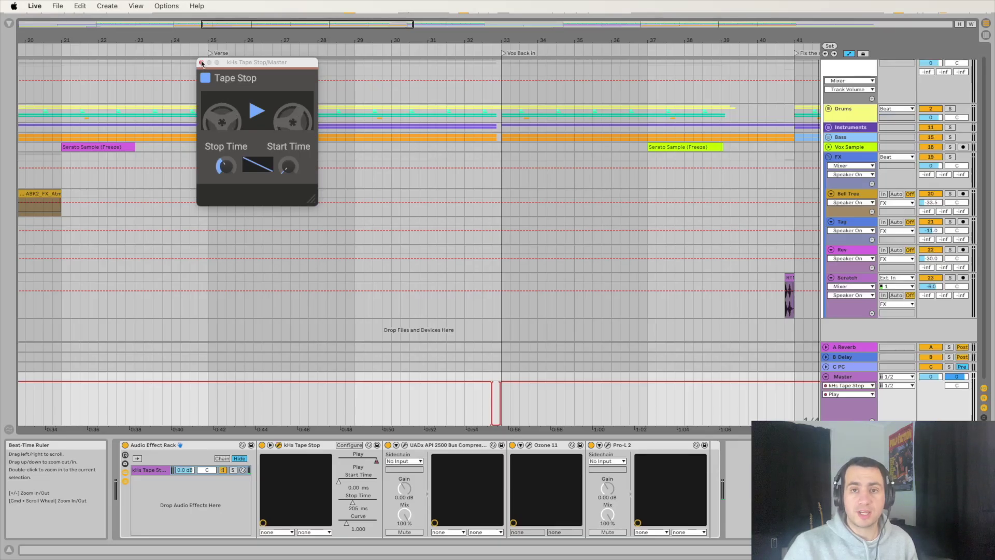
pyautogui.click(202, 63)
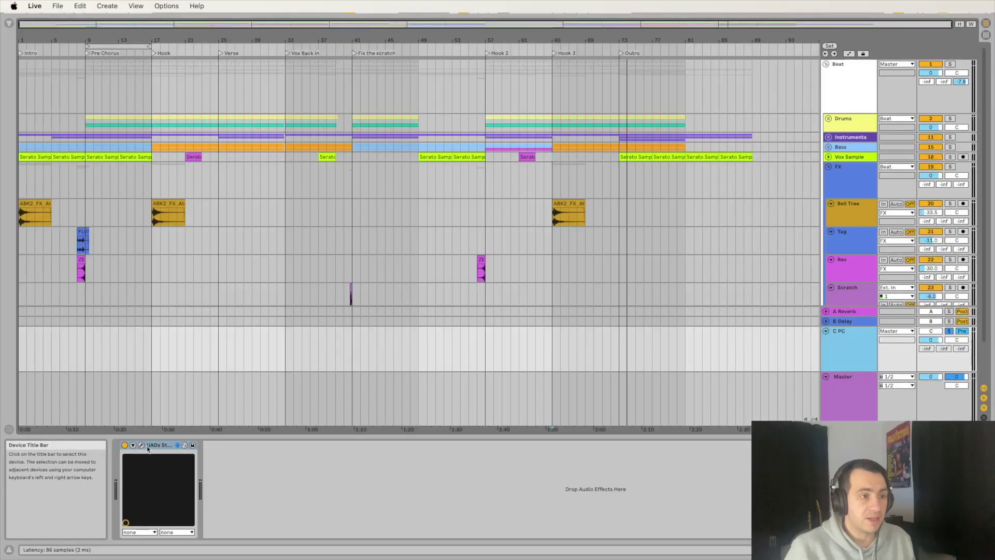
# Review the Studer A800 Tape Recorder's Thick Saturation preset on the C PC return and play the beat from Hook 3
pyautogui.click(135, 443)
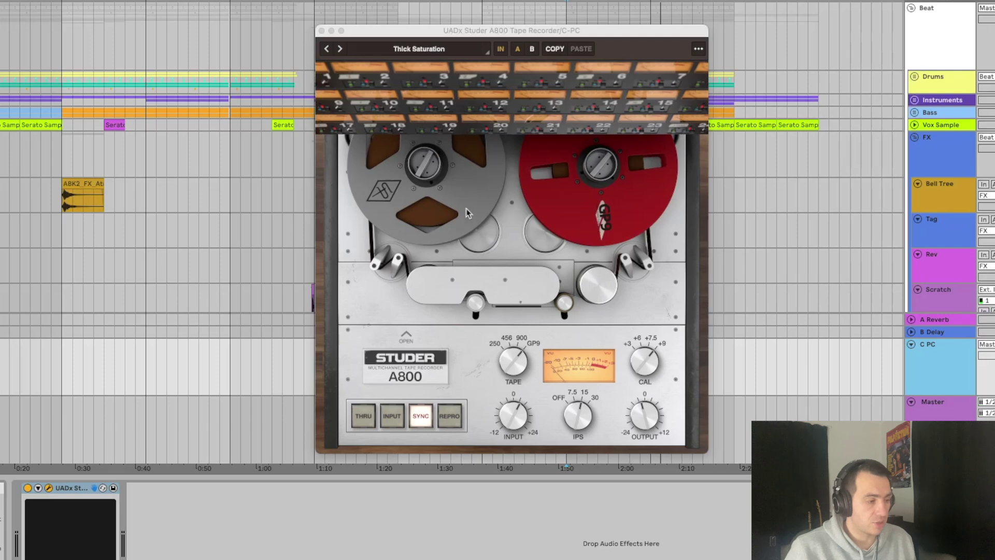
pyautogui.click(321, 31)
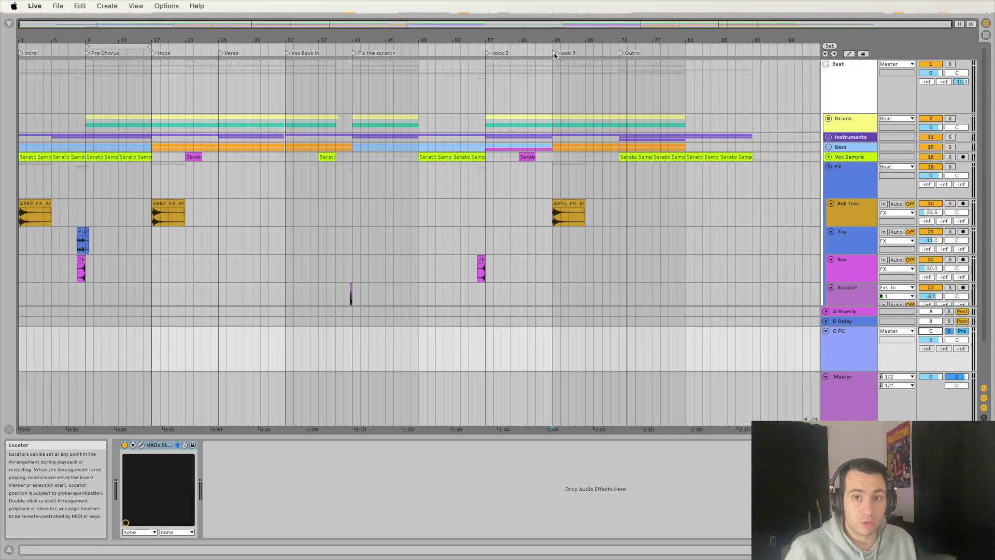
pyautogui.doubleClick(554, 54)
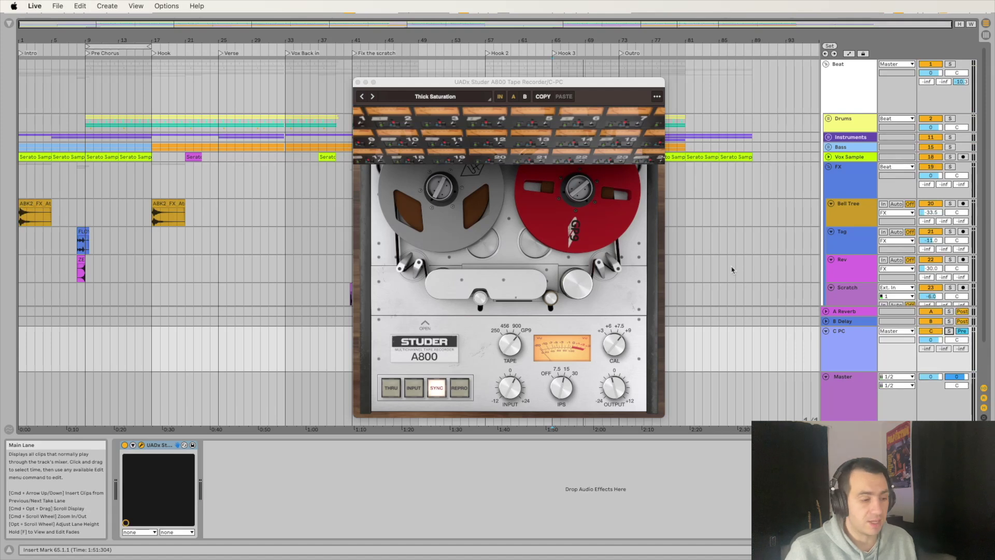
pyautogui.click(357, 82)
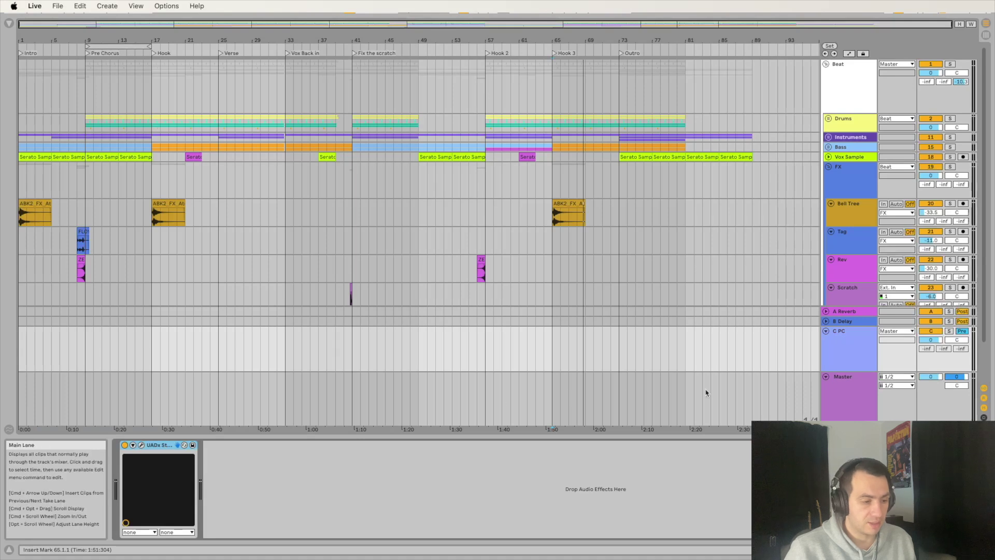
# Open the Studer A800 Tape Recorder on the Master track to examine its Thick Saturation settings during playback
pyautogui.click(848, 397)
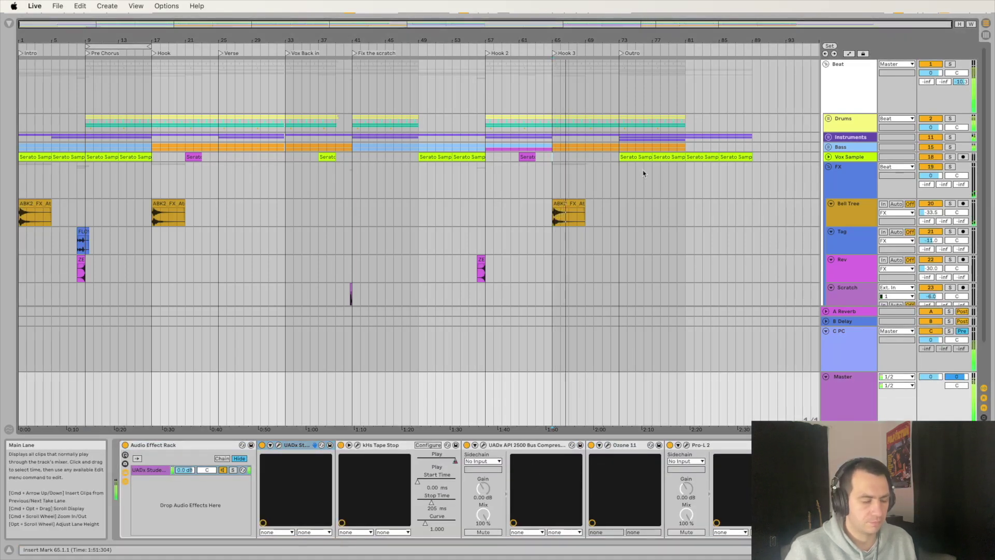
pyautogui.click(278, 445)
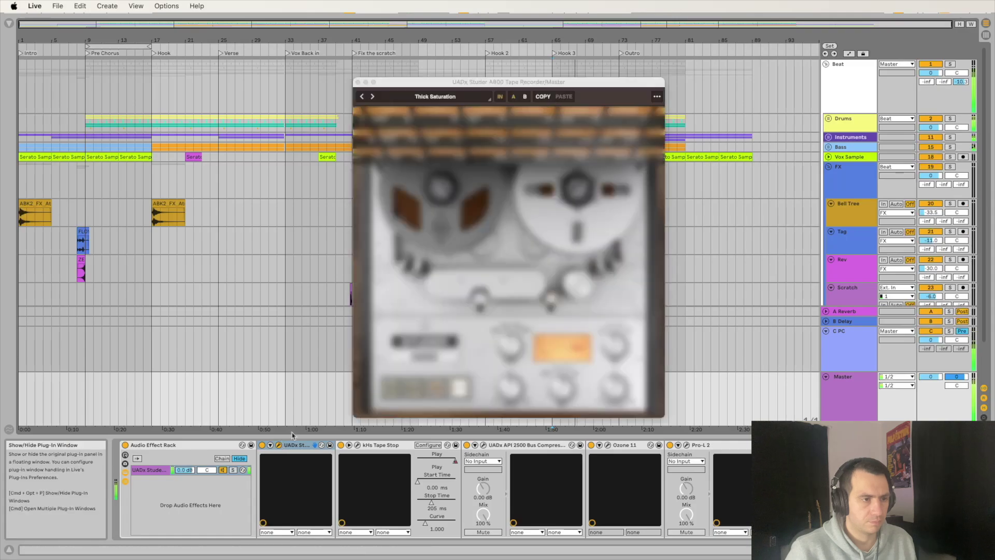